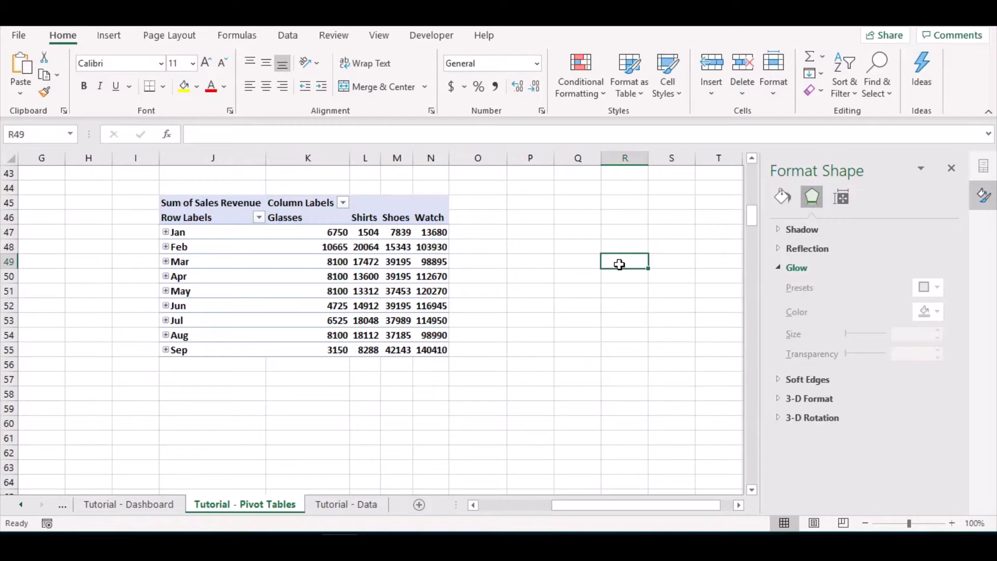
Check the pivot and source values, then begin the formula =IF(J47=0,"",J47) in Q47
click(374, 287)
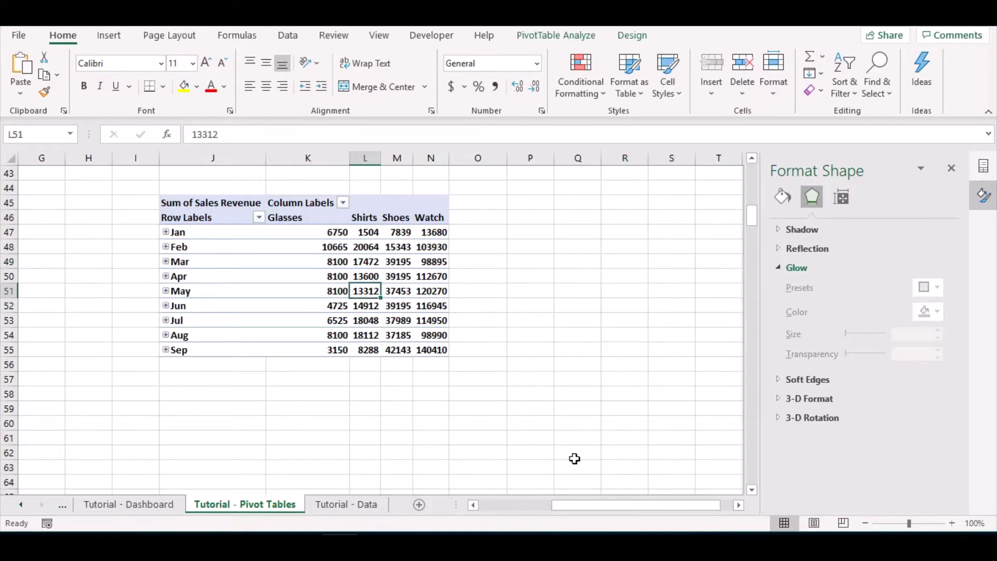
mouse_move(581, 506)
mouse_down()
mouse_move(512, 507)
mouse_move(575, 506)
mouse_up()
click(274, 289)
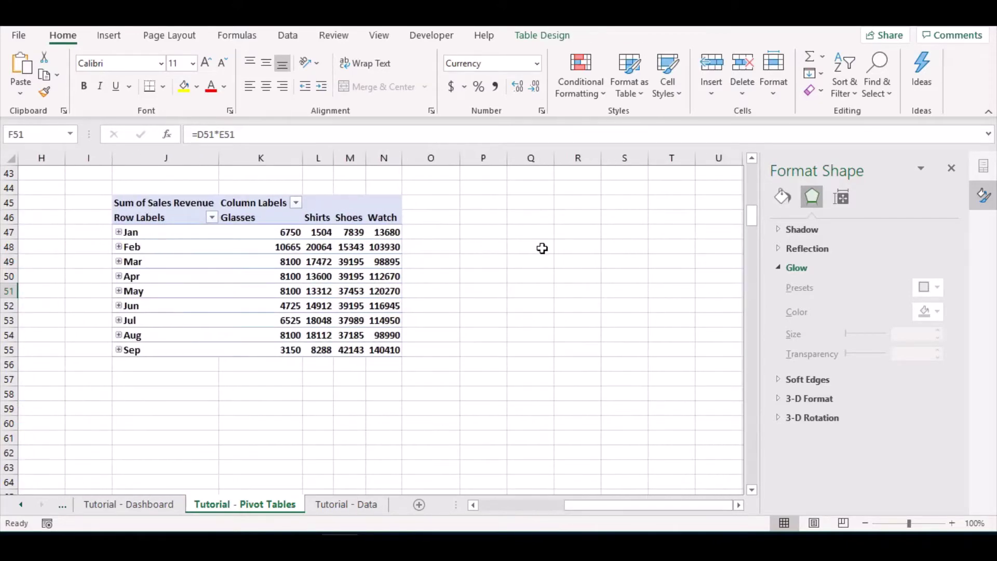
click(552, 236)
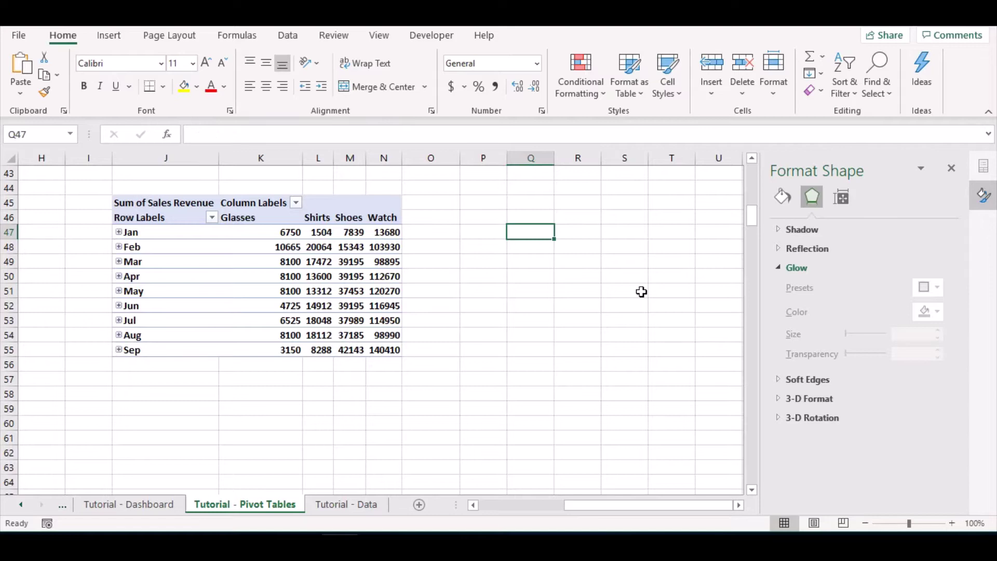
text(=)
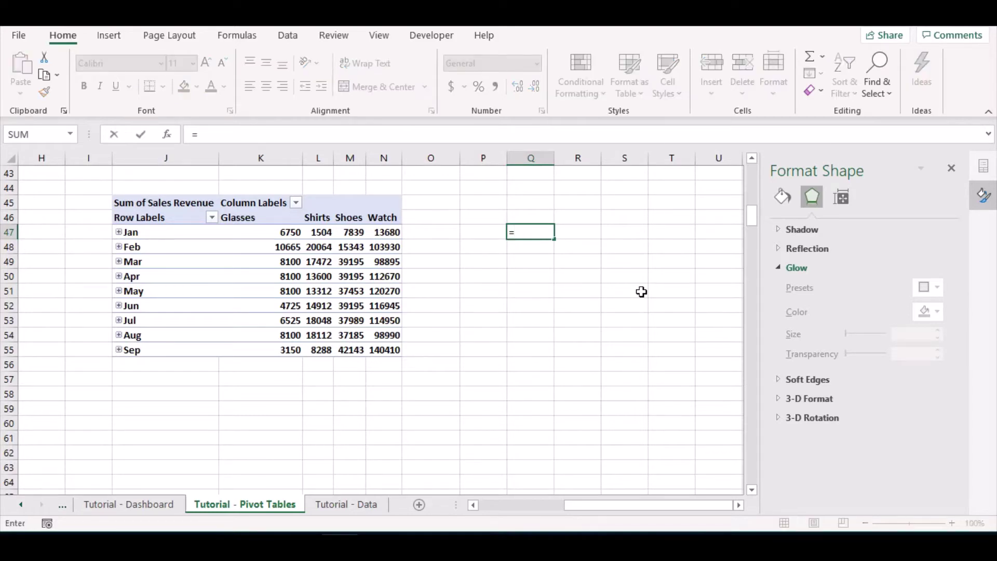
text(if)
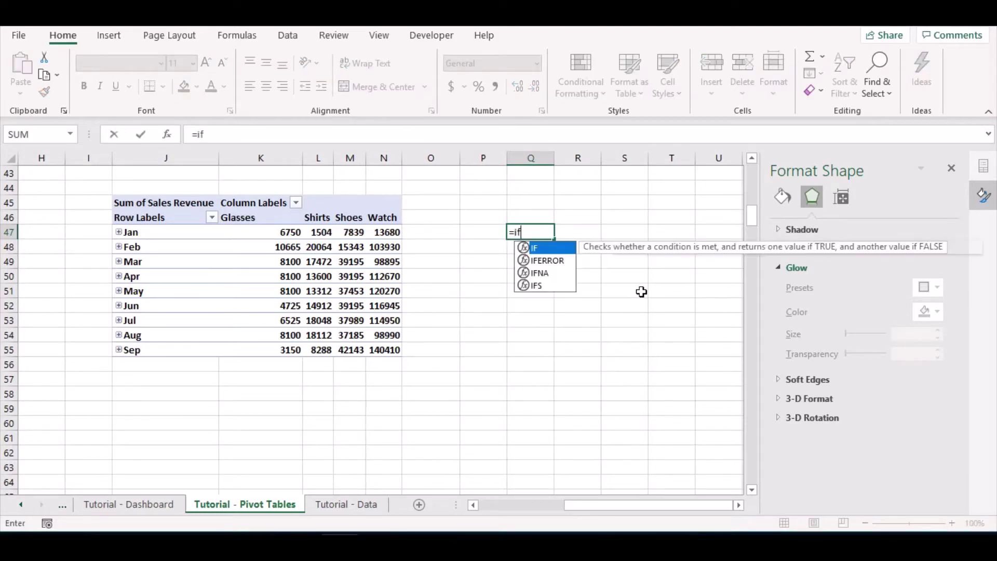
text(()
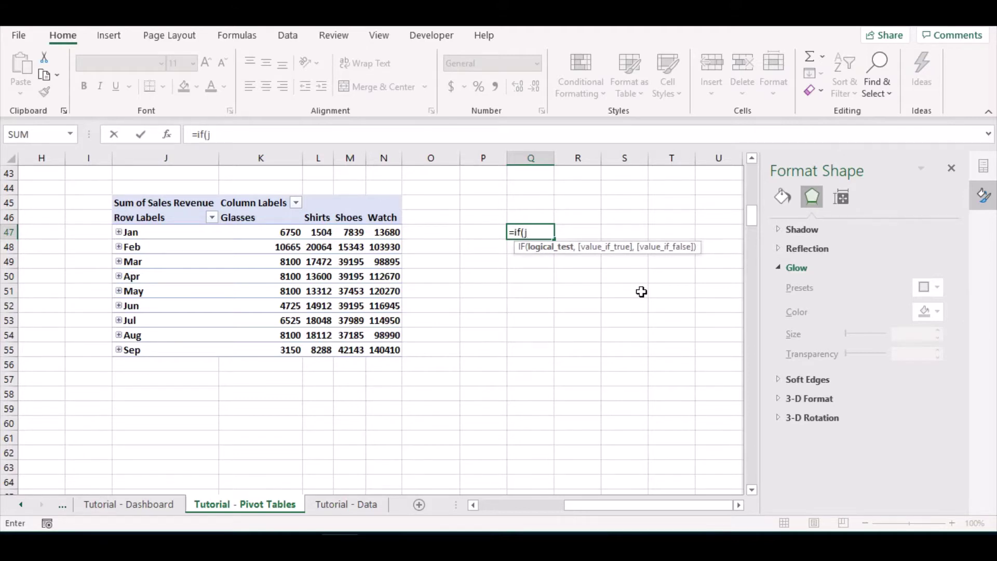
text(j47)
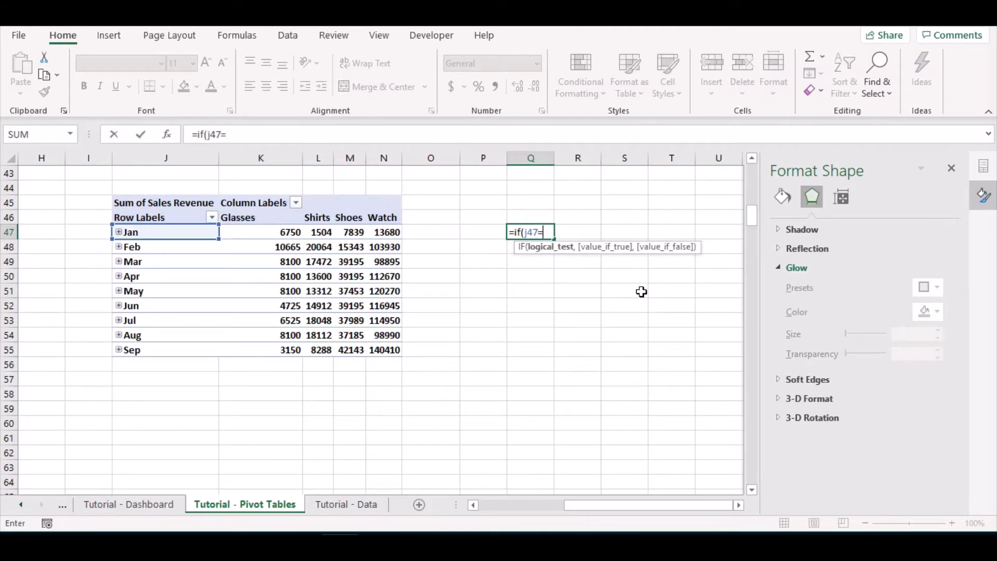
text(=0,)
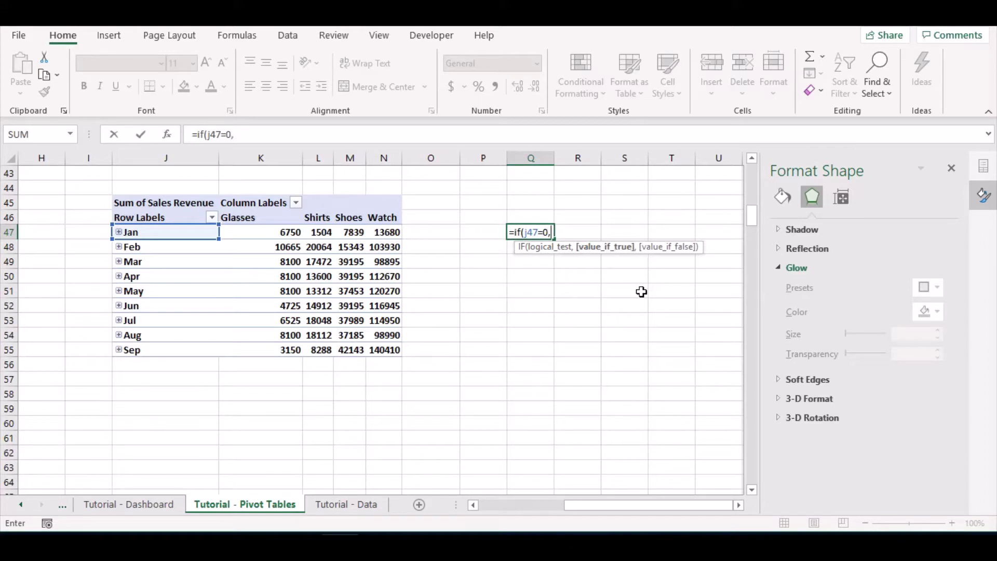
text("",j)
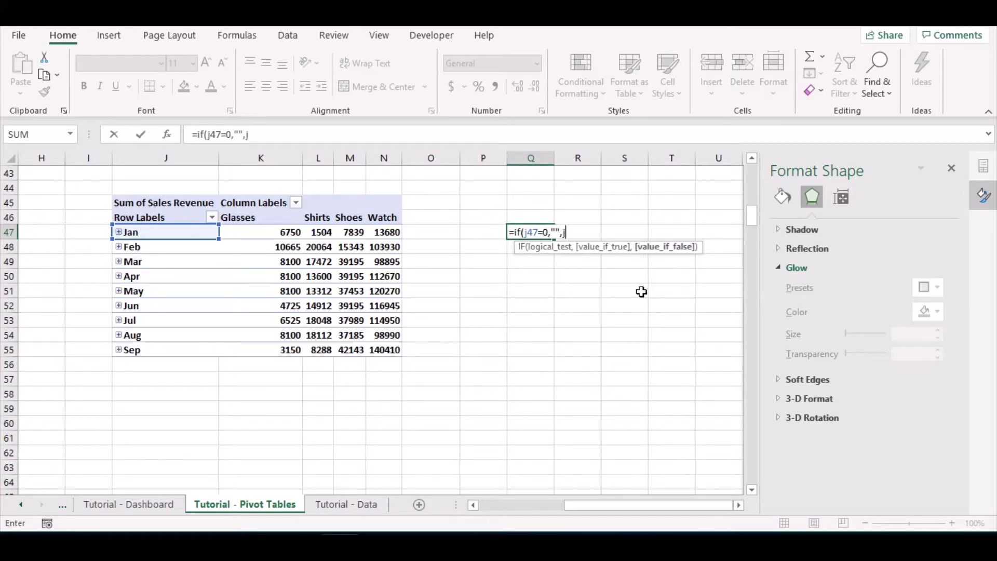
text(47)
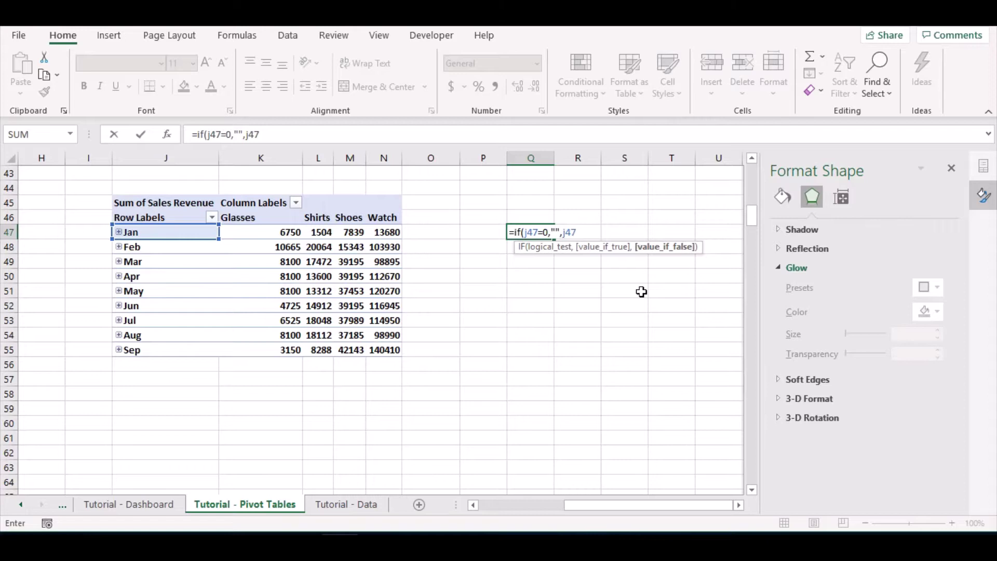
Commit the Q47 formula and fill it across to column U and down to row 55
key(ctrl+Return)
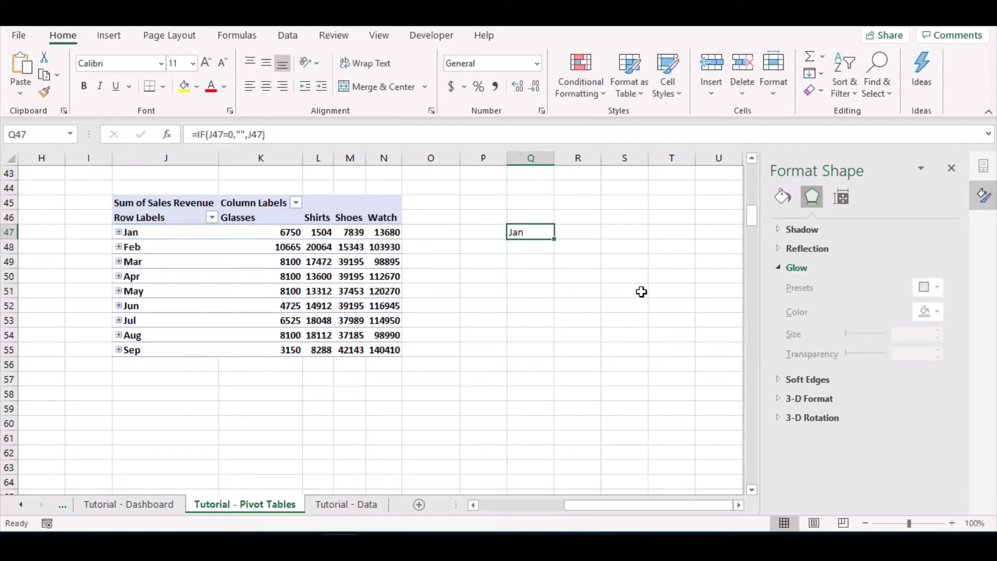
key(shift+Right)
key(shift+Right)
key(shift+Right)
key(shift+Right)
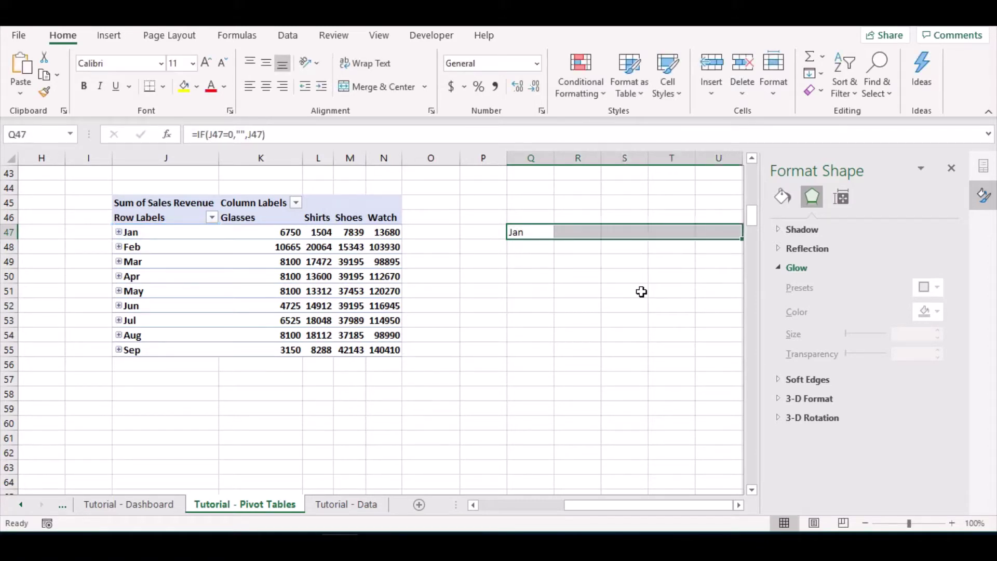
key(ctrl+r)
key(shift+Down)
key(shift+Down)
key(shift+Down)
key(shift+Down)
key(shift+Down)
key(shift+Down)
key(shift+Down)
key(shift+Down)
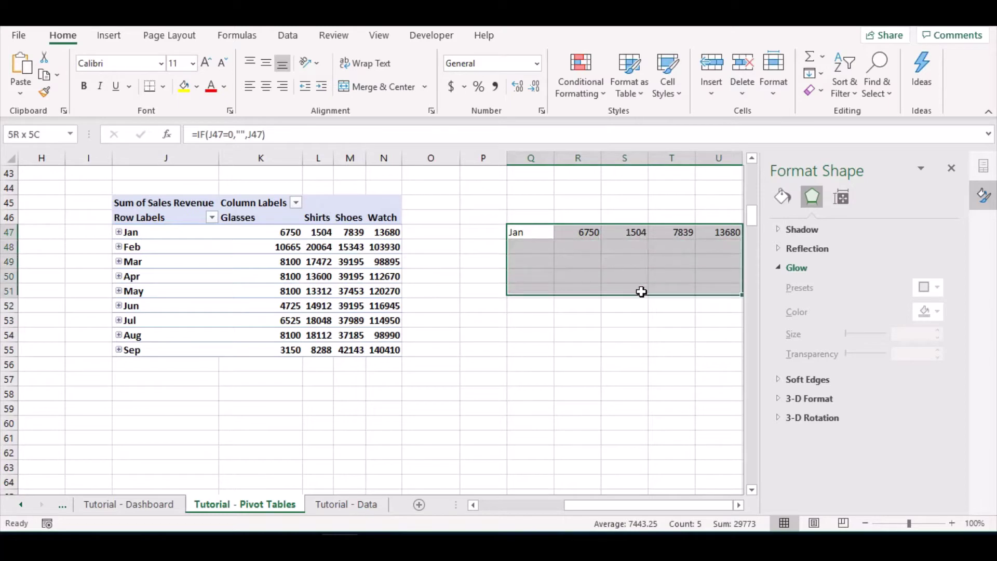
key(ctrl+d)
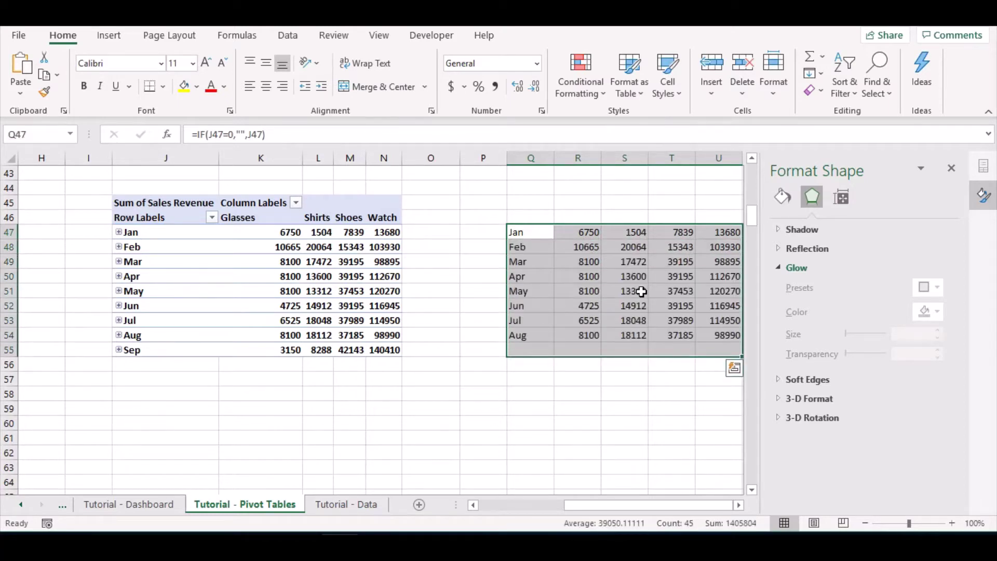
key(Right)
Copy the row 47 formulas into row 46 to bring in the product headers
key(shift+Right)
key(shift+Right)
key(shift+Right)
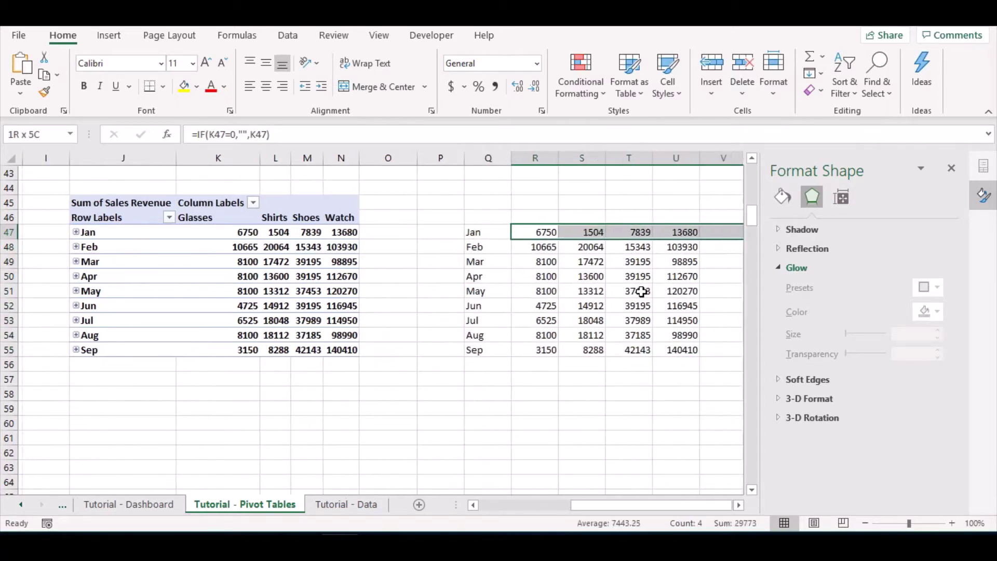
key(ctrl+c)
key(Up)
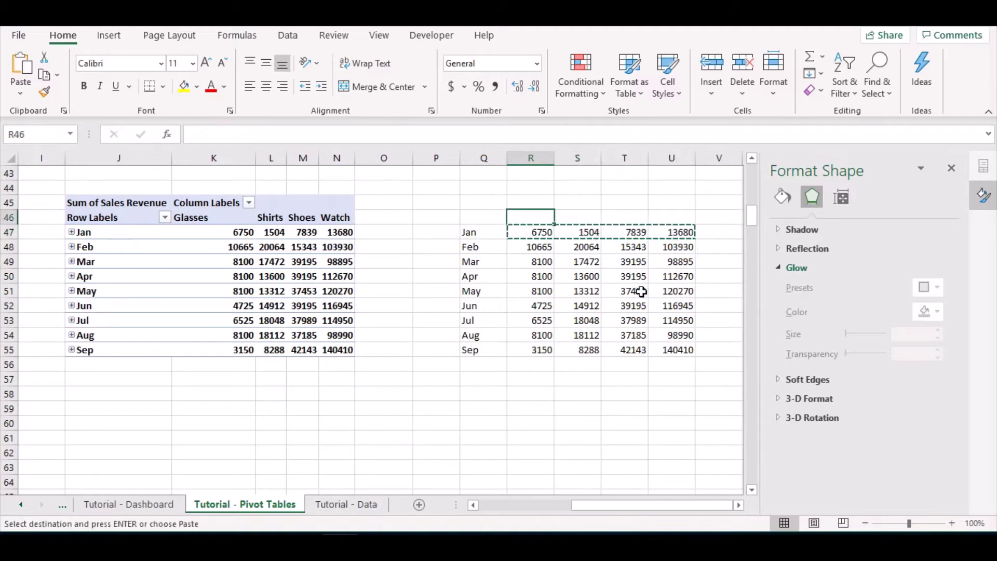
key(ctrl+v)
key(Down)
key(Down)
key(Down)
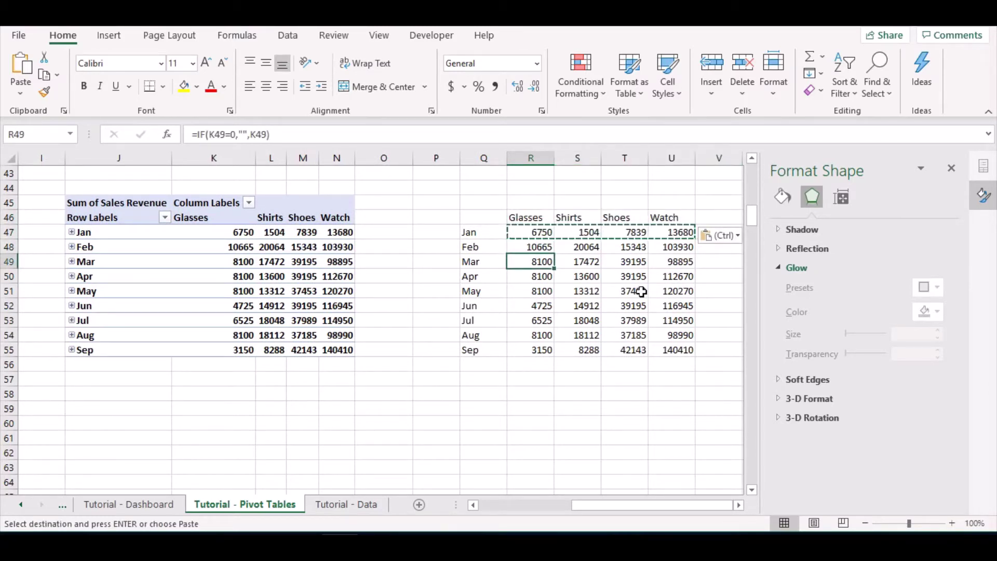
key(Escape)
Select the copied table Q46:U55
key(Up)
key(Up)
key(Up)
key(Right)
key(Right)
key(Right)
key(Right)
key(Right)
key(Right)
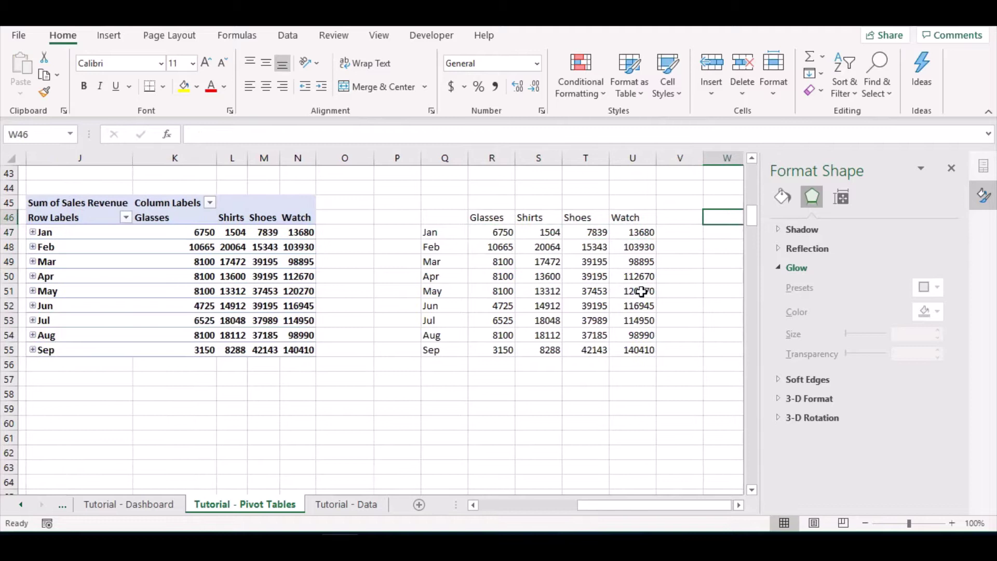
key(Left)
key(Left)
key(Left)
key(Left)
key(Left)
key(Left)
key(shift+Right)
key(shift+Right)
key(shift+Right)
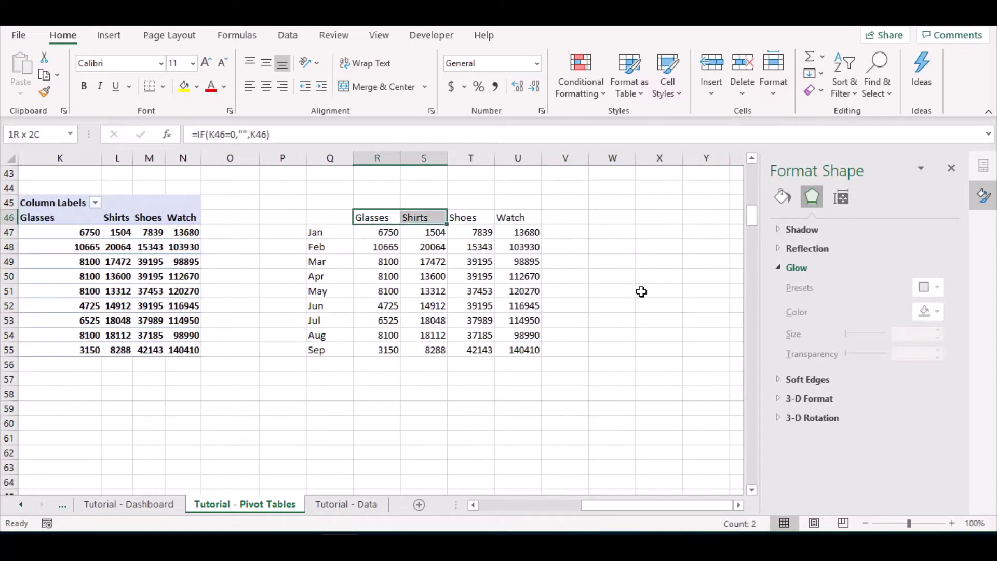
key(shift+Down)
key(shift+Down)
key(shift+Down)
key(shift+Down)
key(shift+Down)
key(shift+Down)
key(shift+Down)
key(shift+Down)
key(shift+Down)
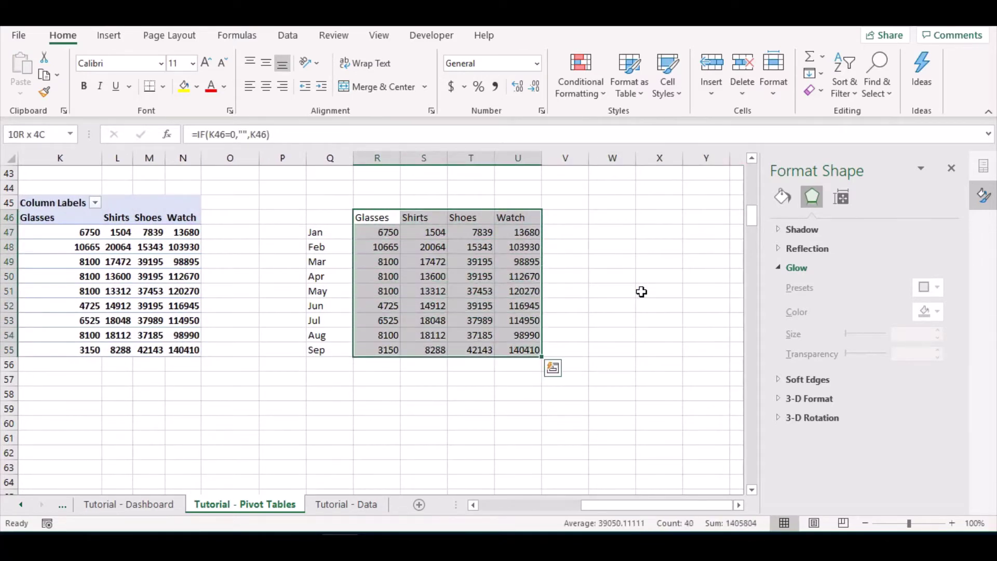
key(Left)
key(shift+Right)
key(shift+Right)
key(shift+Right)
key(shift+Down)
key(shift+Down)
key(shift+Down)
key(shift+Right)
key(shift+Down)
key(shift+Down)
key(shift+Down)
key(shift+Down)
key(shift+Down)
key(shift+Down)
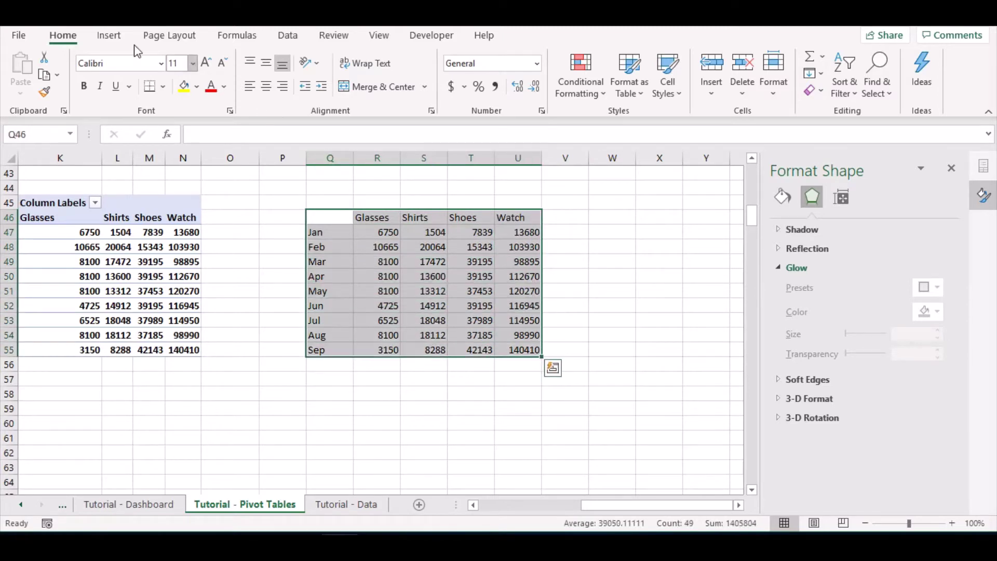
Insert a Clustered Column chart from the selected table
click(109, 35)
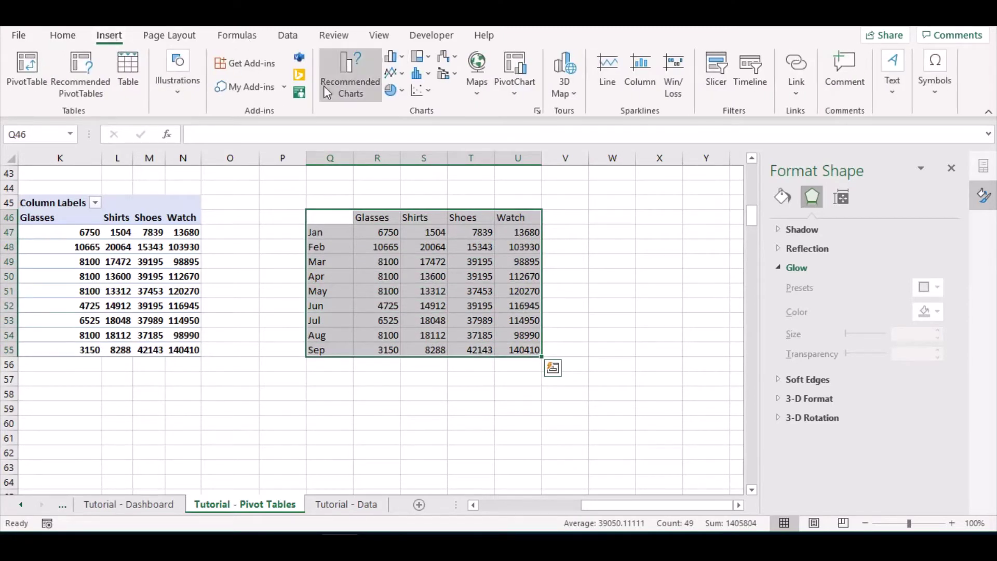
click(404, 60)
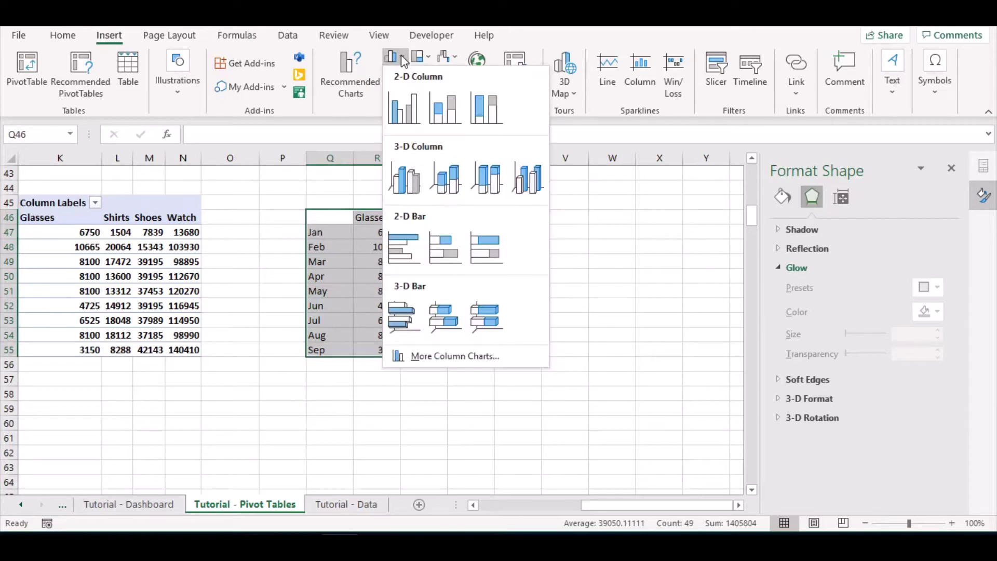
click(404, 108)
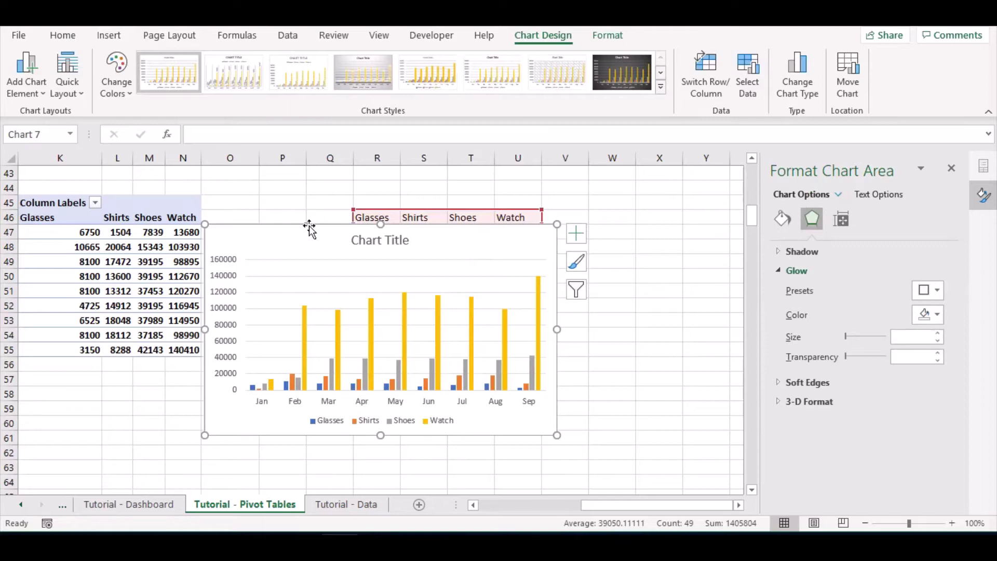
Move the chart into Tutorial - Dashboard's empty bottom-right panel and delete its title
key(Delete)
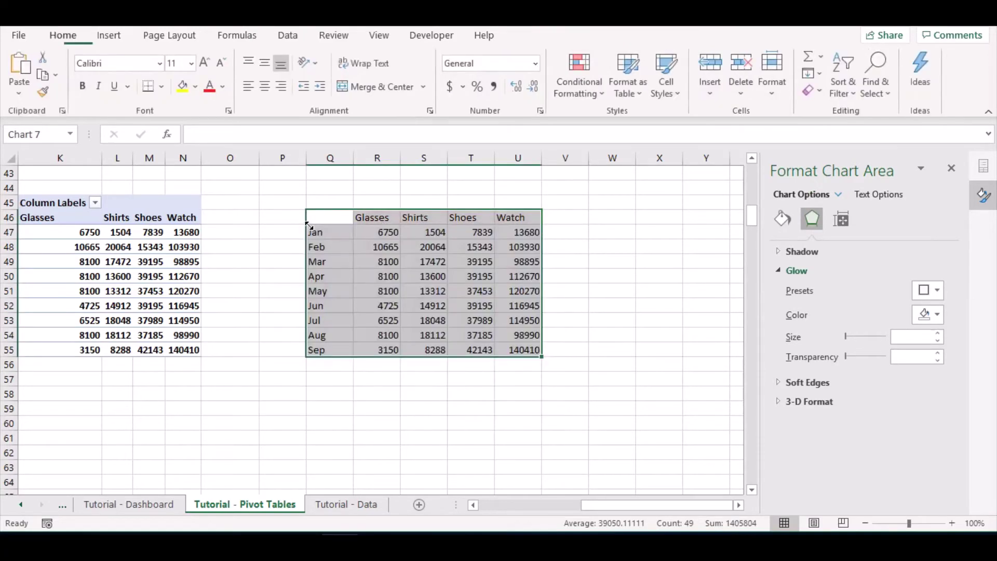
click(124, 506)
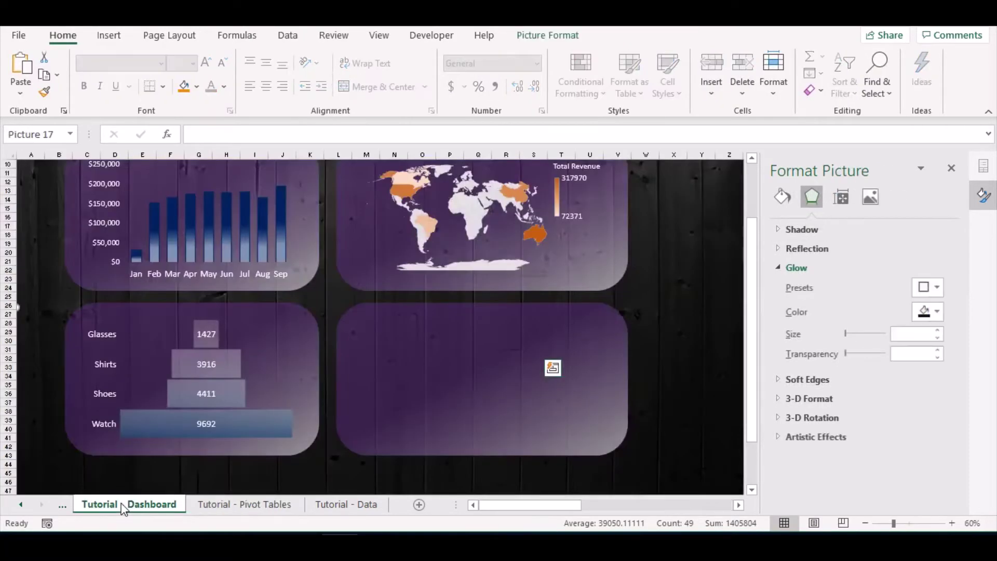
click(425, 353)
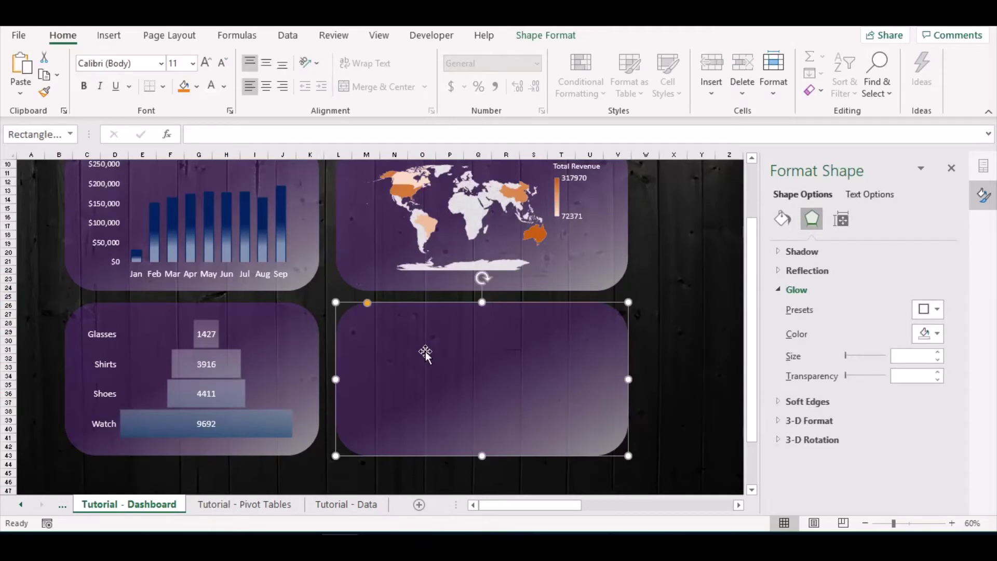
key(ctrl+v)
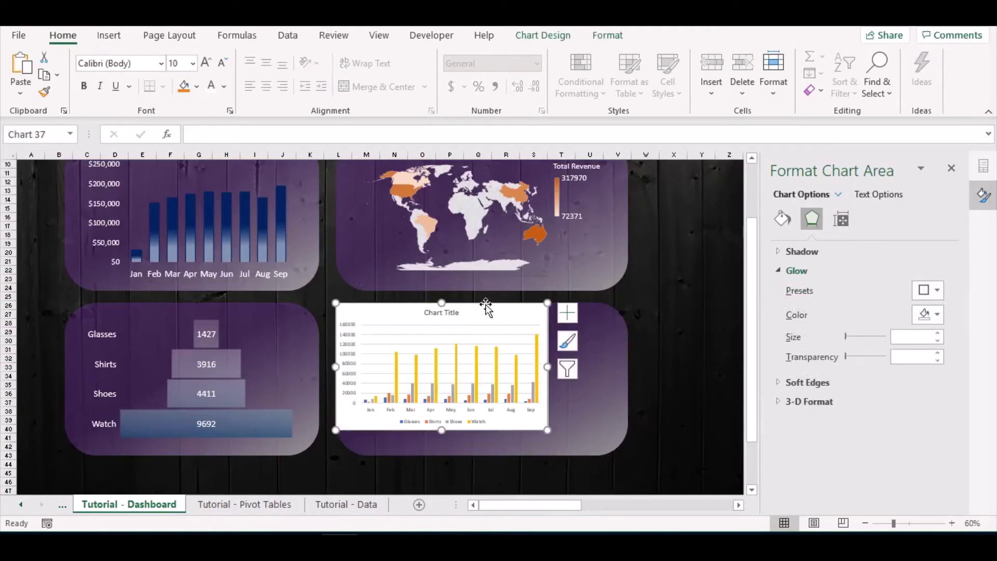
drag(484, 304, 522, 317)
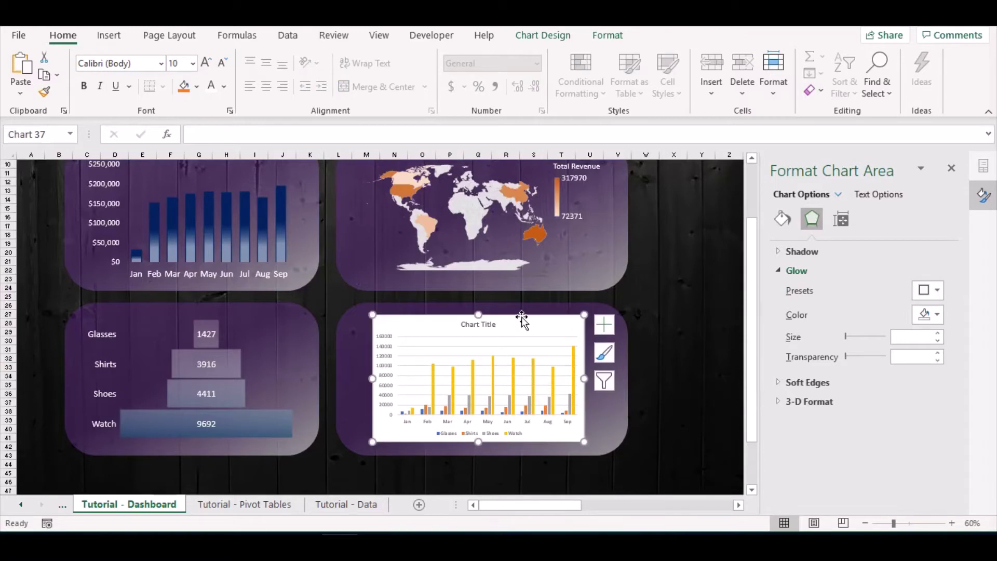
click(487, 324)
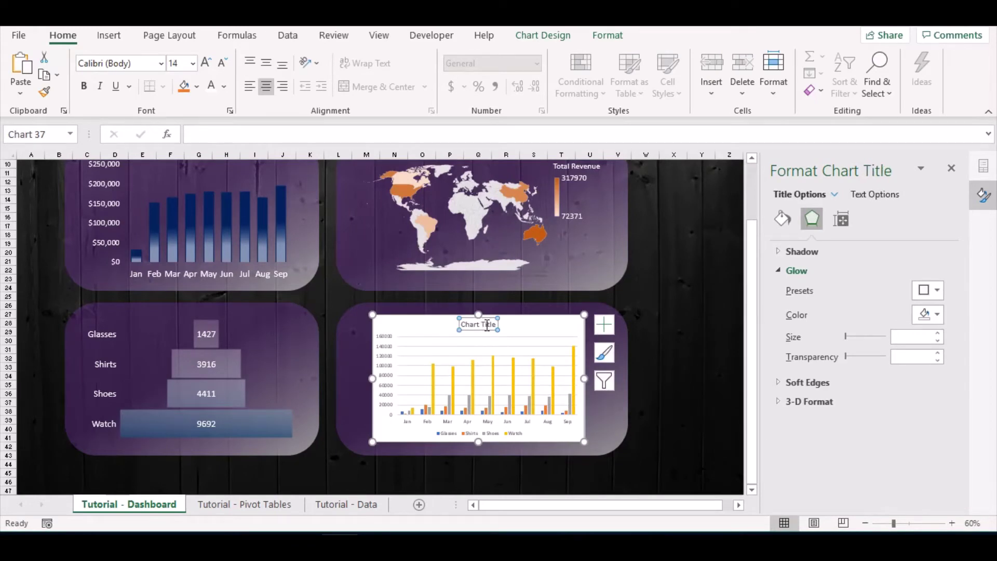
key(Delete)
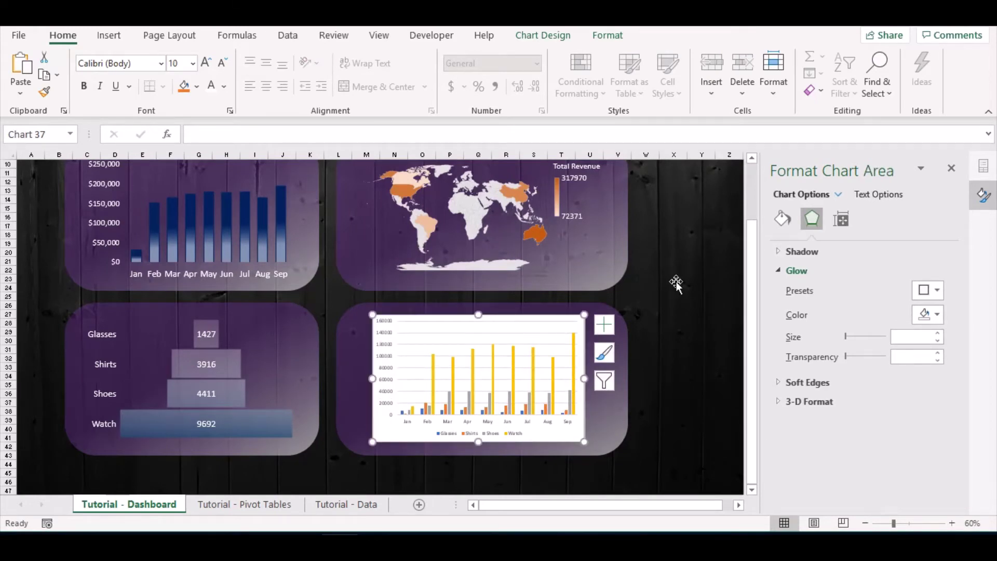
Give the chart area No fill and No line, and delete the horizontal gridlines
click(782, 218)
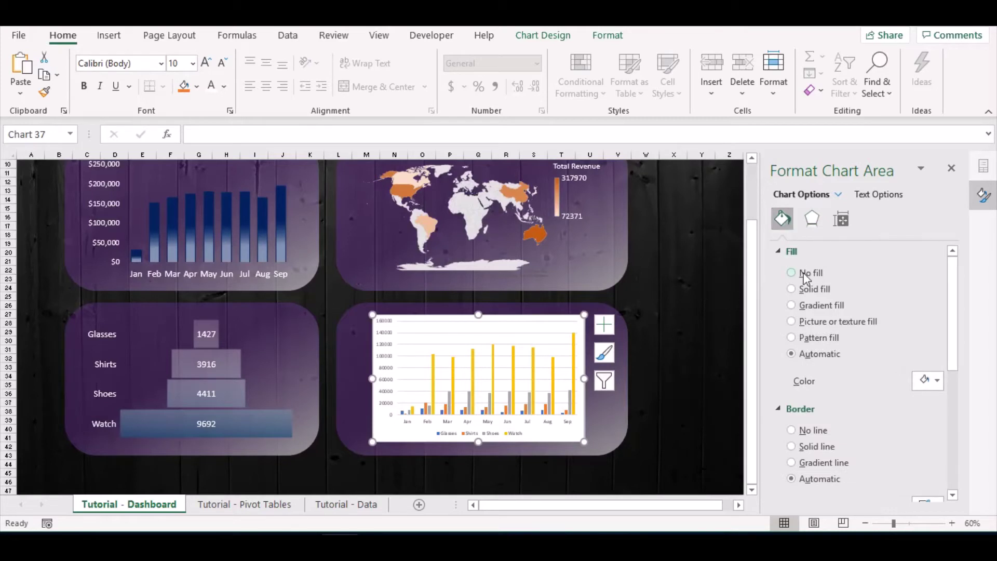
click(804, 275)
click(803, 402)
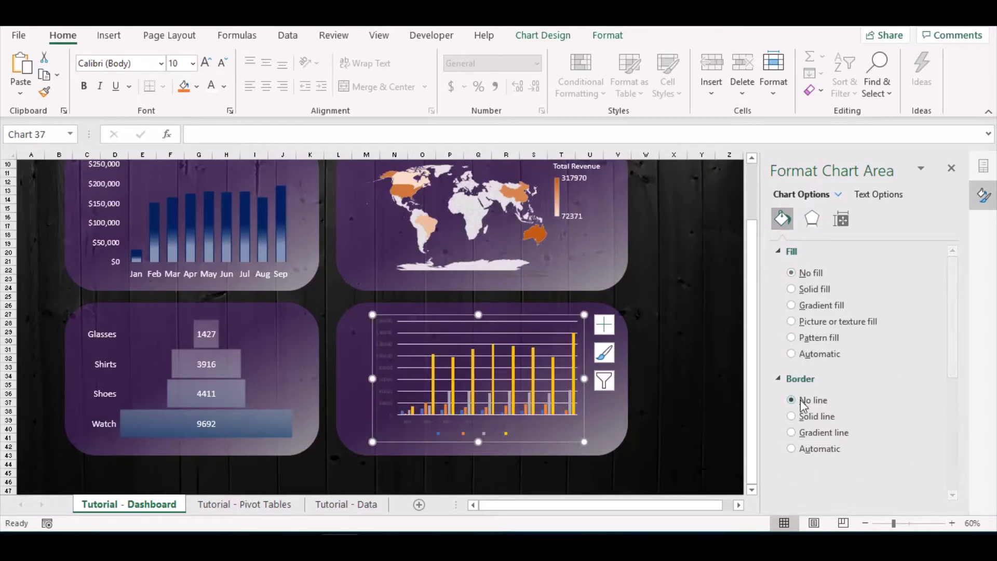
click(513, 322)
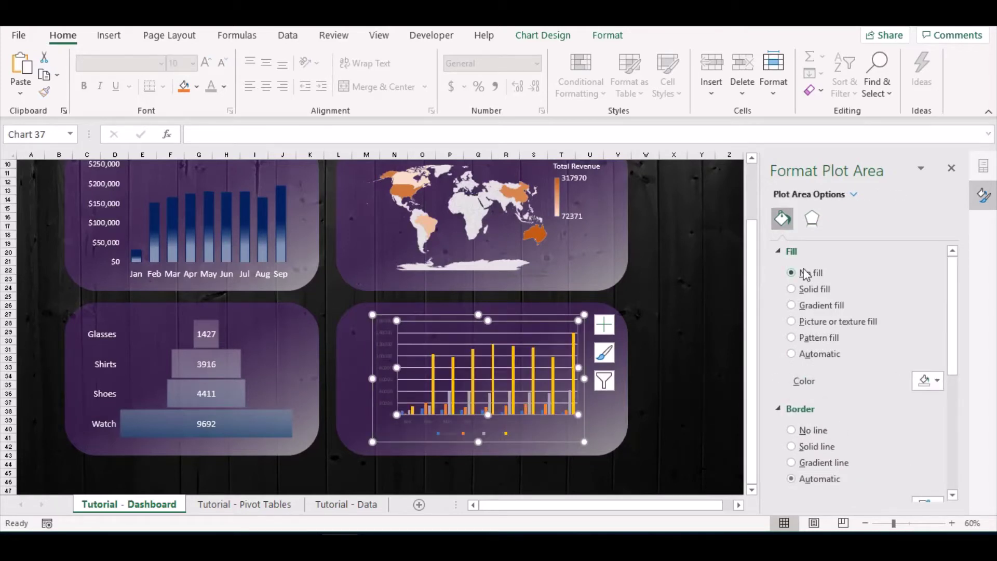
click(521, 333)
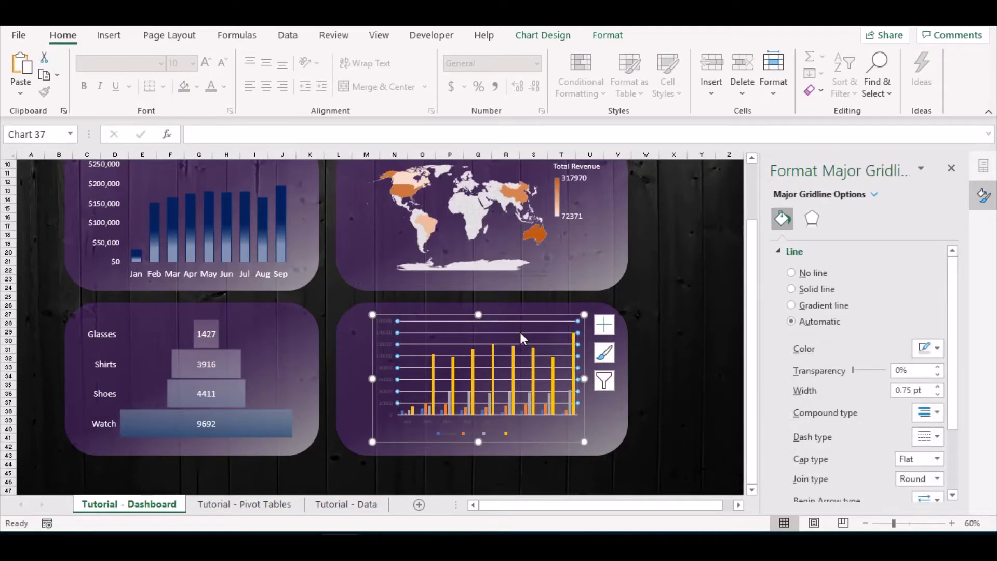
key(Delete)
Make the vertical axis labels white at font size 14
click(381, 355)
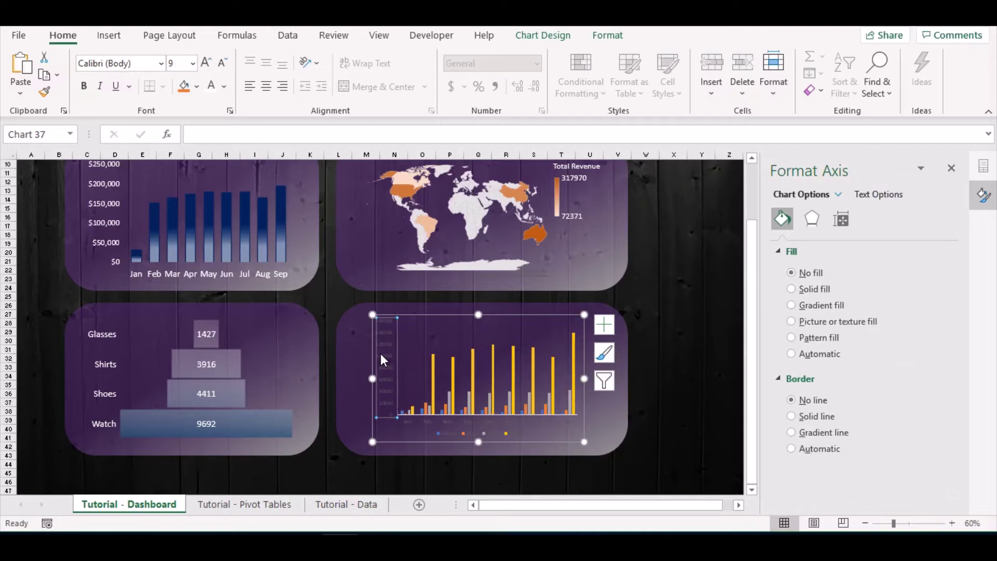
click(212, 87)
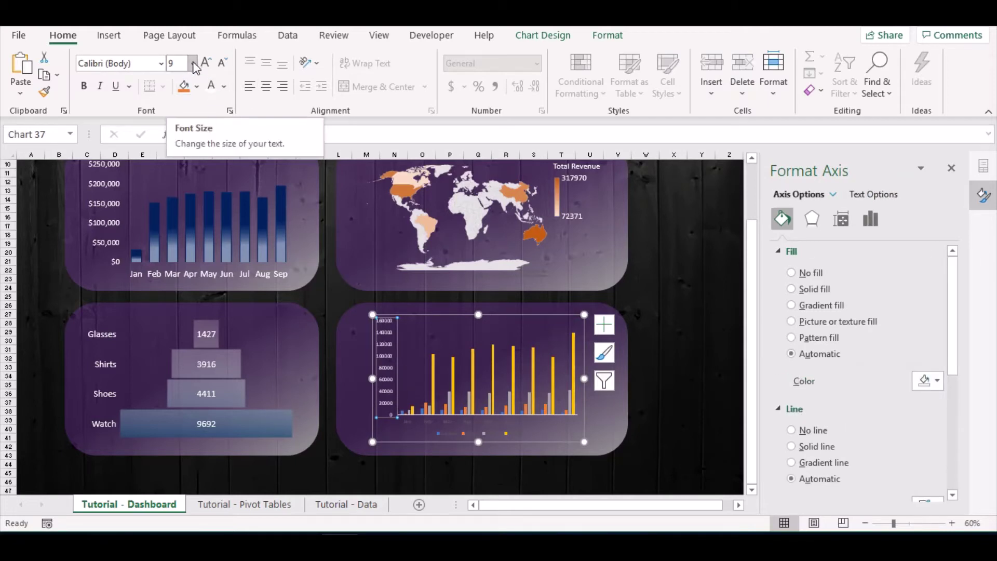
click(193, 64)
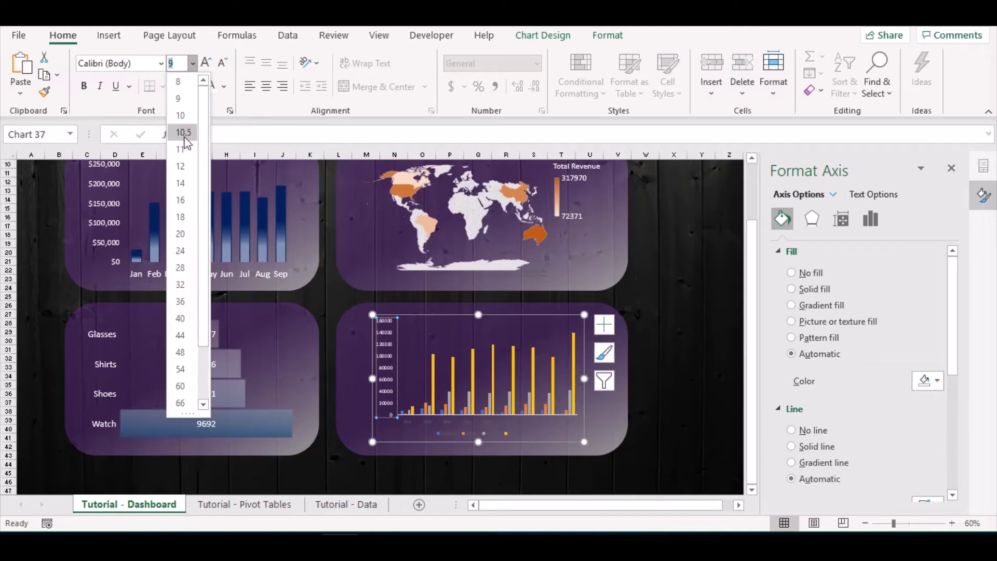
click(185, 184)
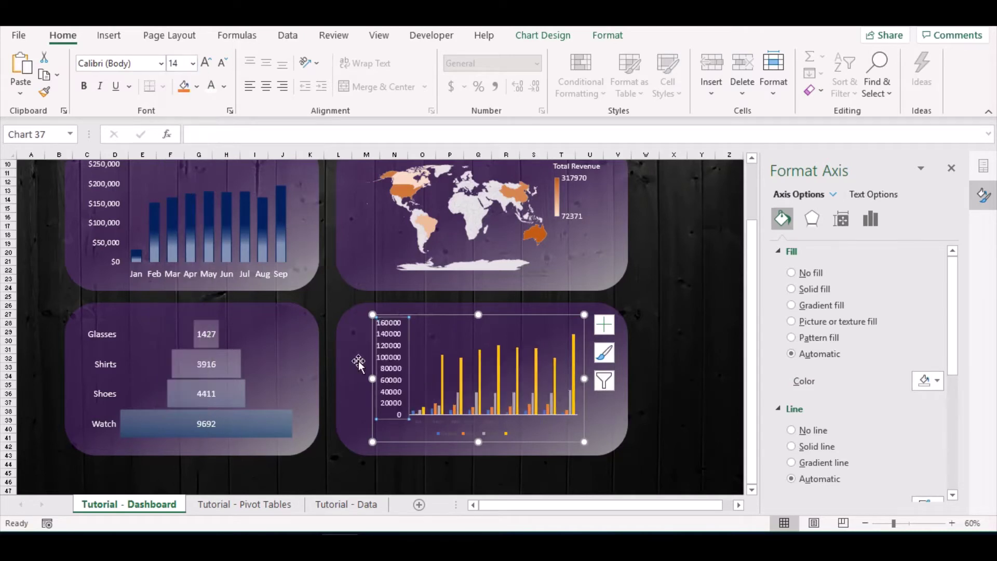
Enlarge the horizontal month axis labels to font size 16
click(439, 419)
click(439, 418)
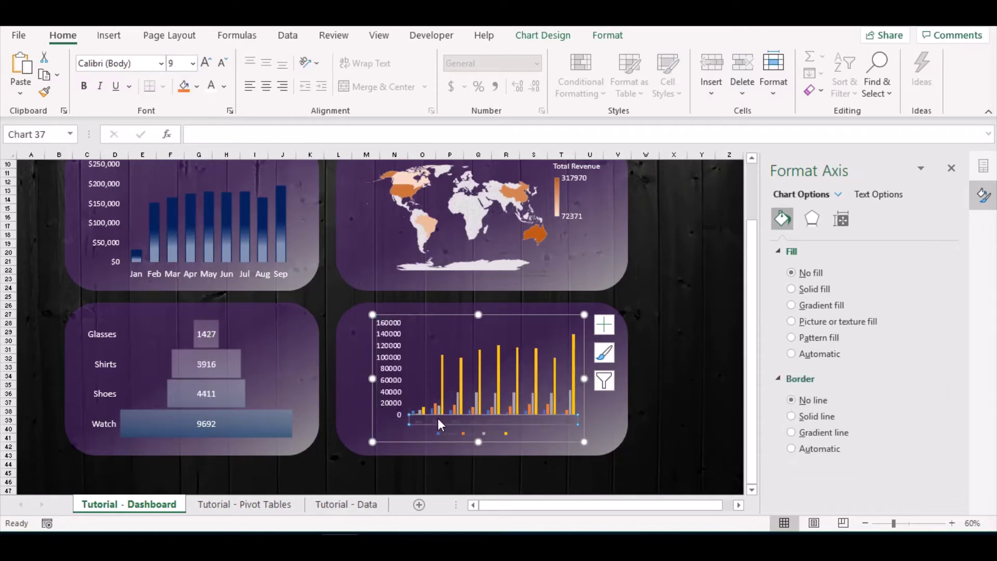
click(206, 63)
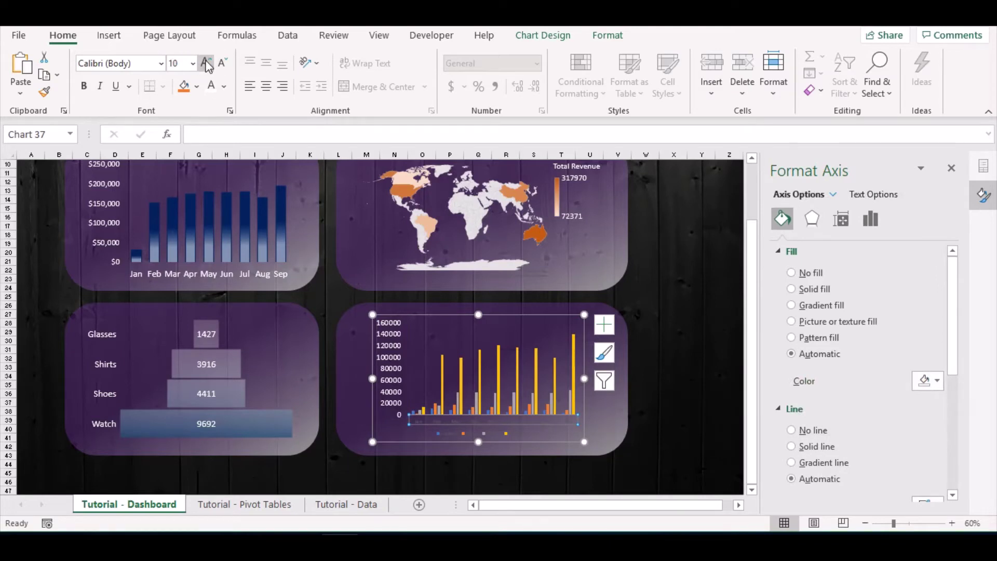
click(206, 63)
click(206, 63)
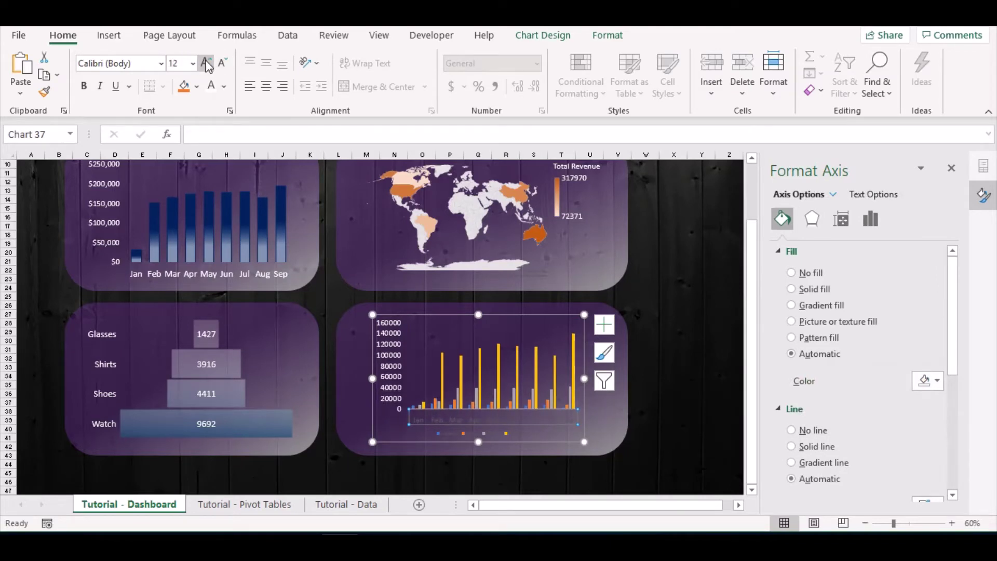
click(206, 63)
click(206, 63)
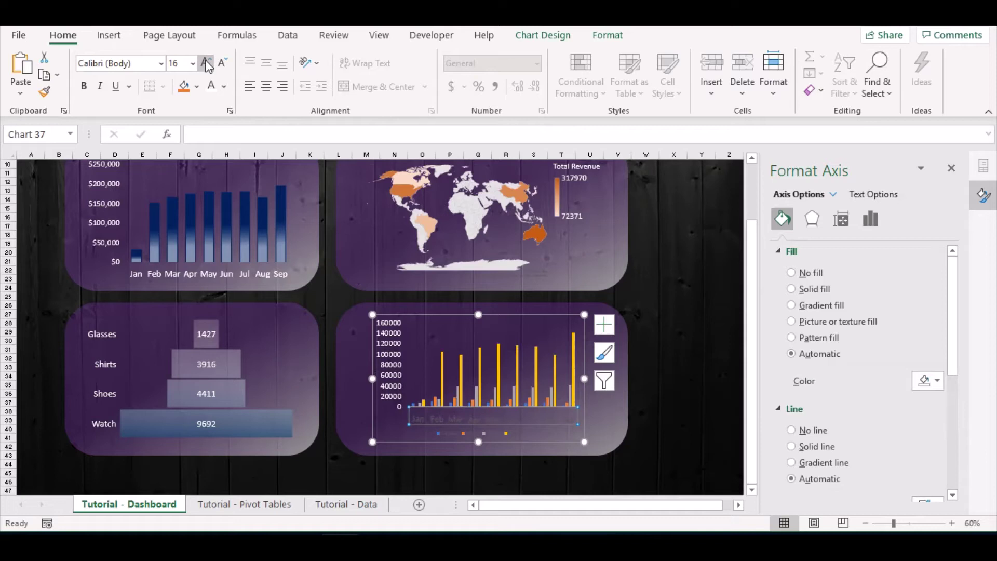
Make the legend text white at font size 14
click(444, 434)
click(206, 62)
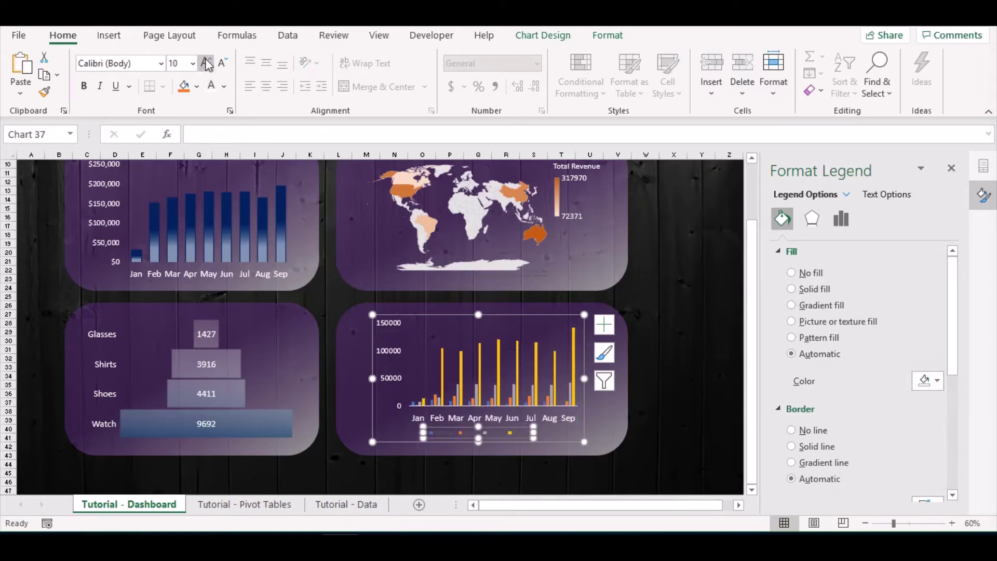
click(206, 63)
click(206, 63)
click(206, 63)
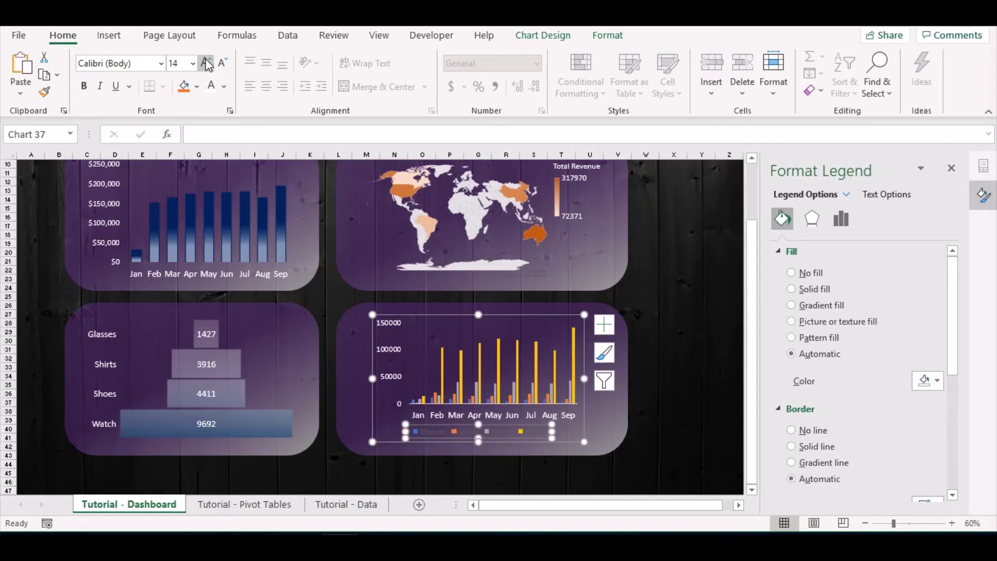
click(211, 87)
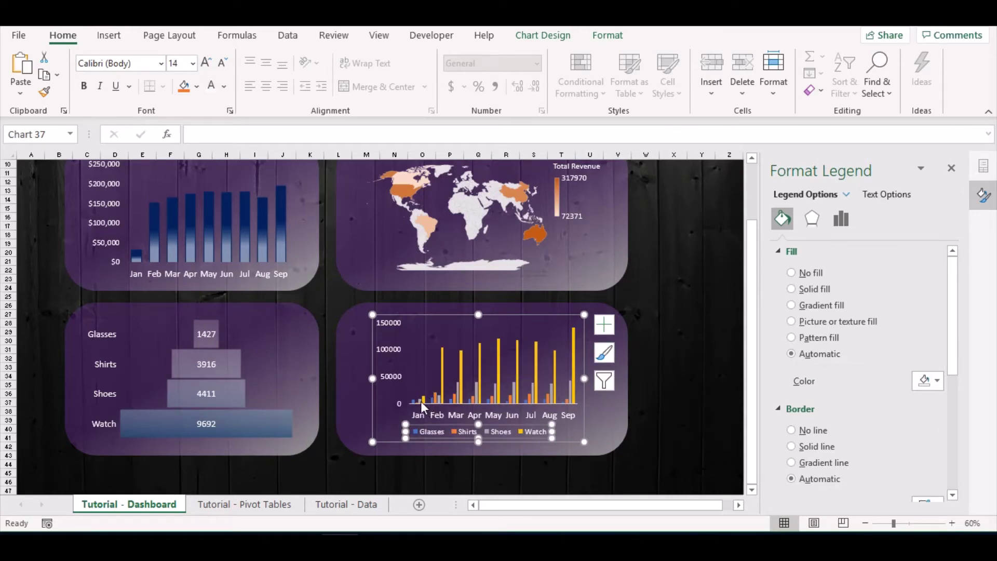
Format the vertical axis numbers as Currency with 0 decimal places
click(390, 376)
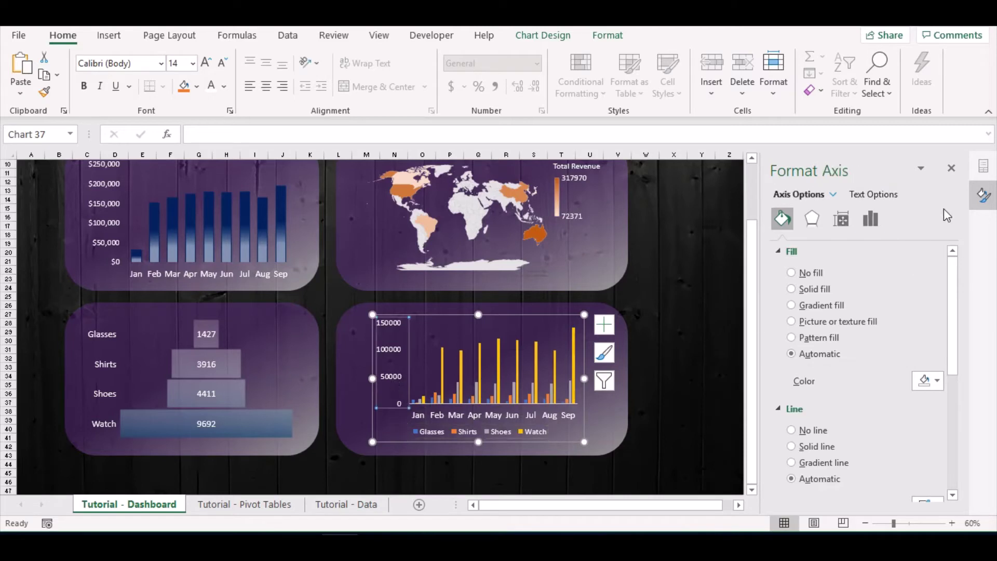
click(872, 220)
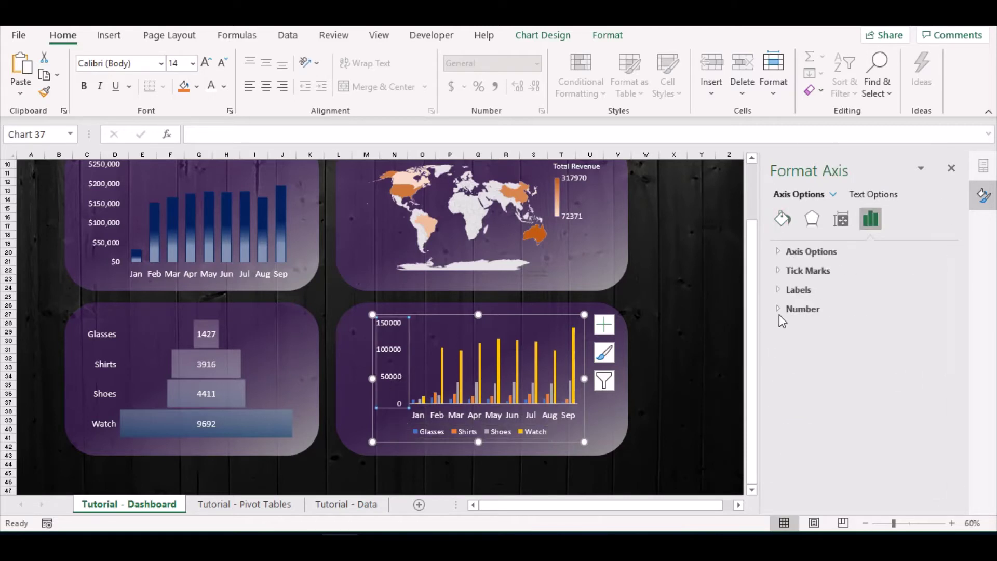
click(780, 308)
click(842, 344)
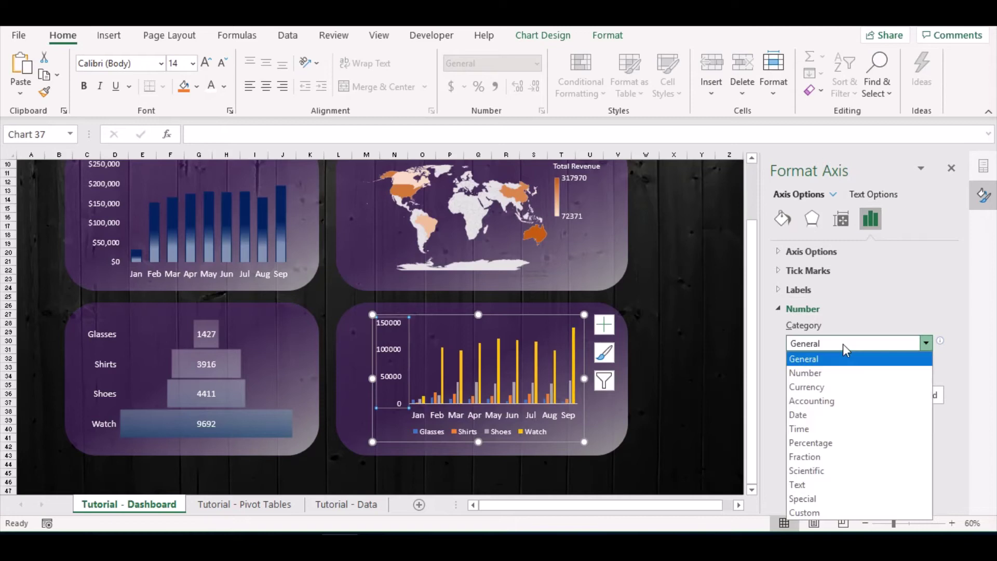
click(841, 385)
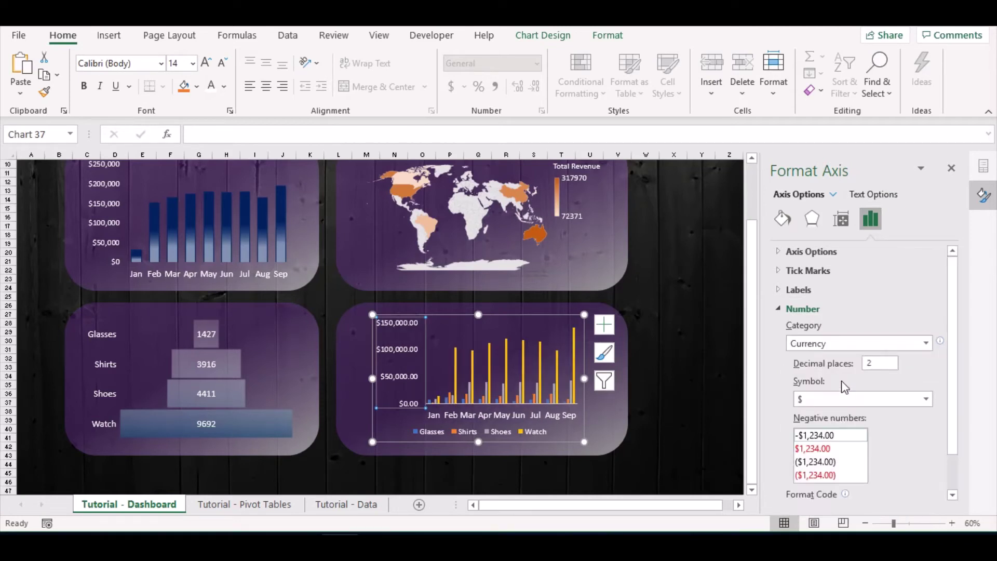
click(883, 363)
text(0)
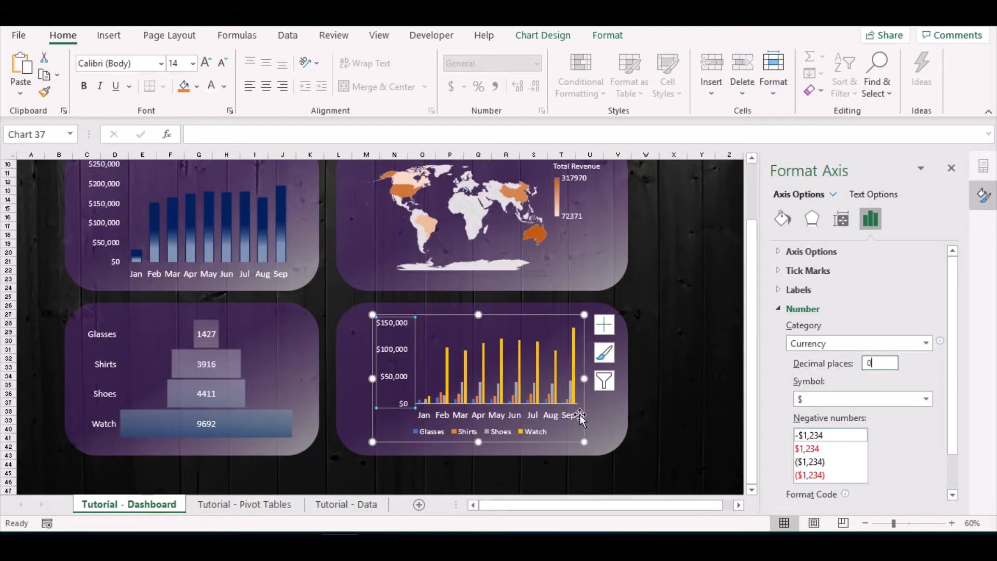
click(534, 415)
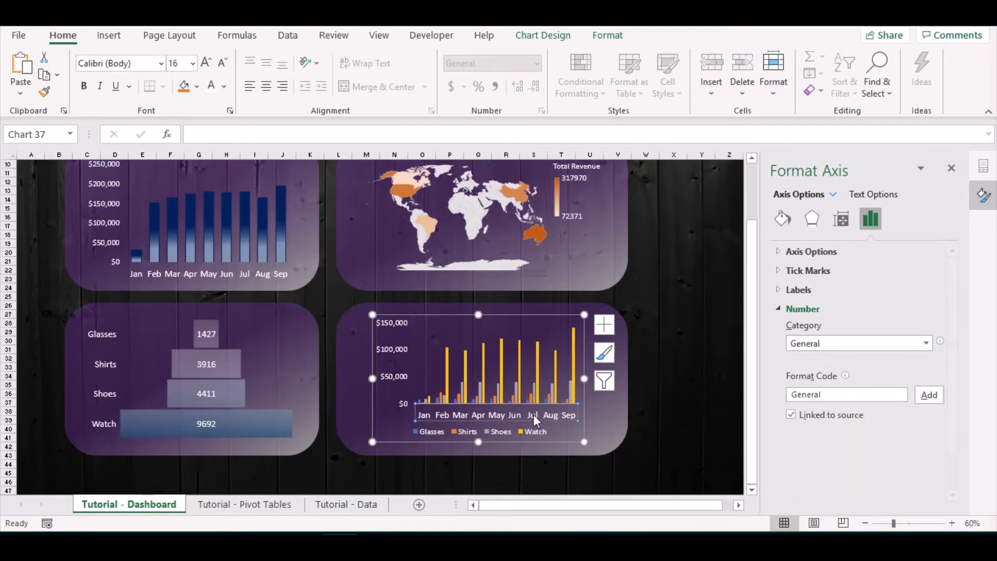
Set the vertical value axis to No fill and No line
click(780, 224)
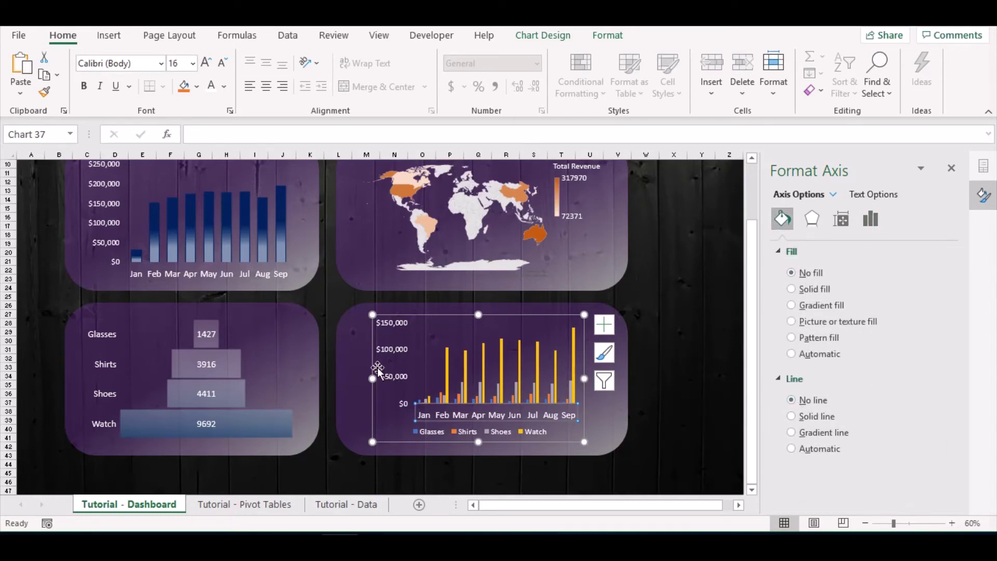
click(391, 372)
click(792, 275)
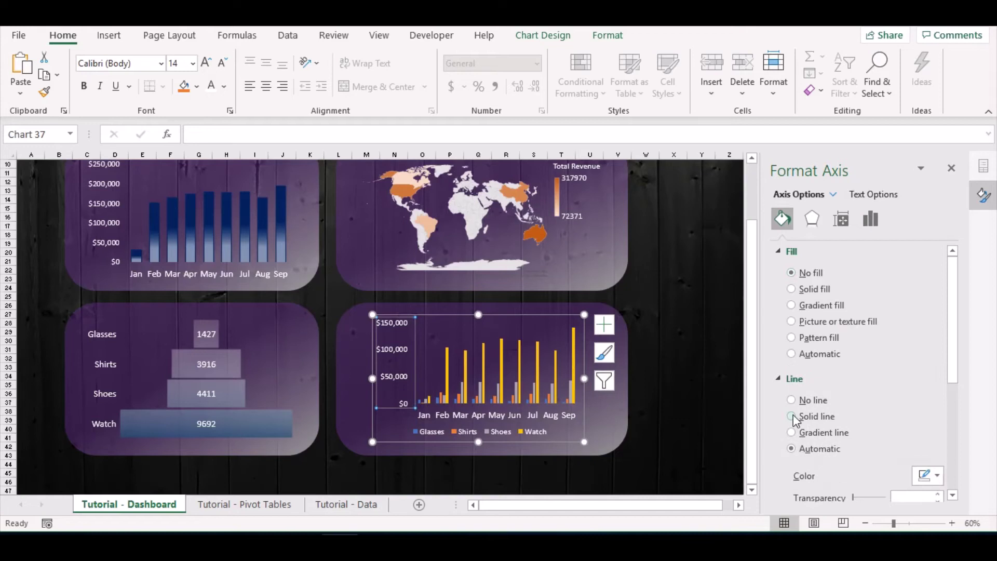
click(793, 401)
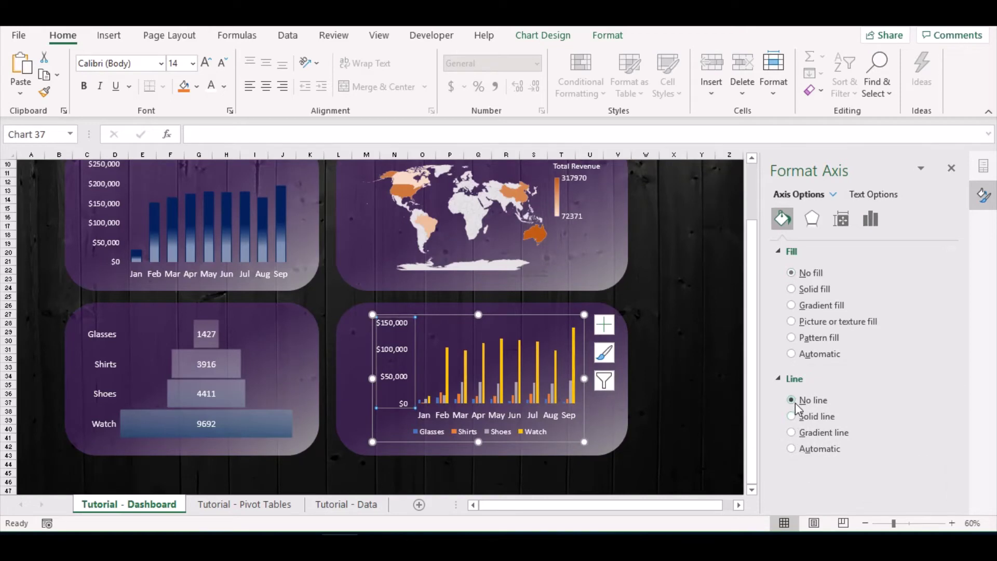
click(615, 420)
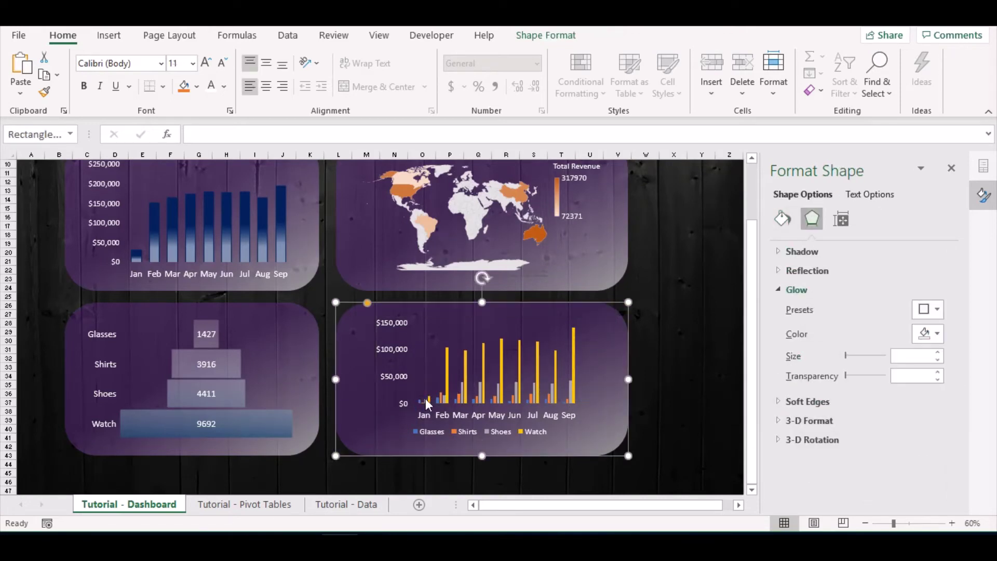
Give the Watch columns a dark blue solid fill at 50% transparency
click(574, 342)
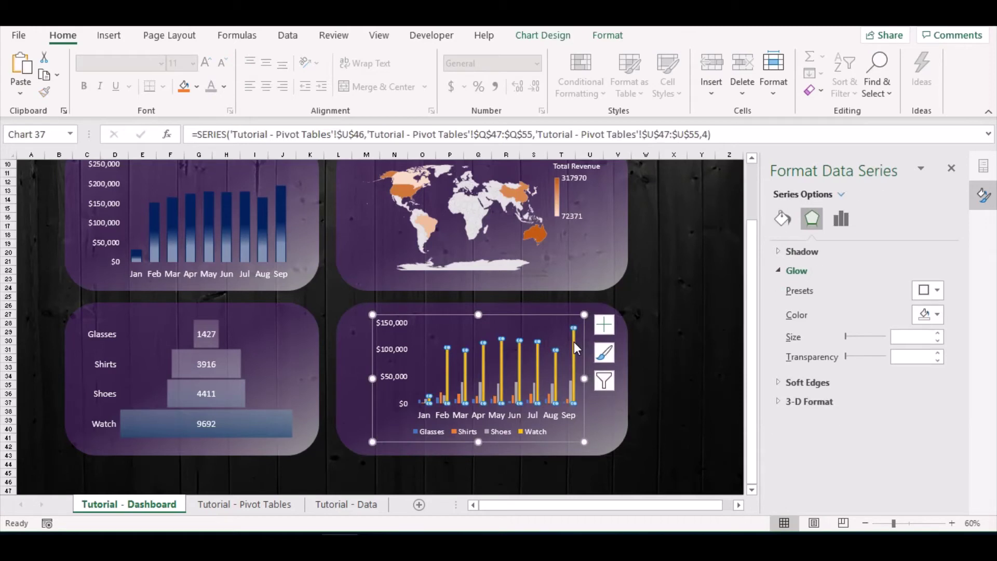
click(783, 218)
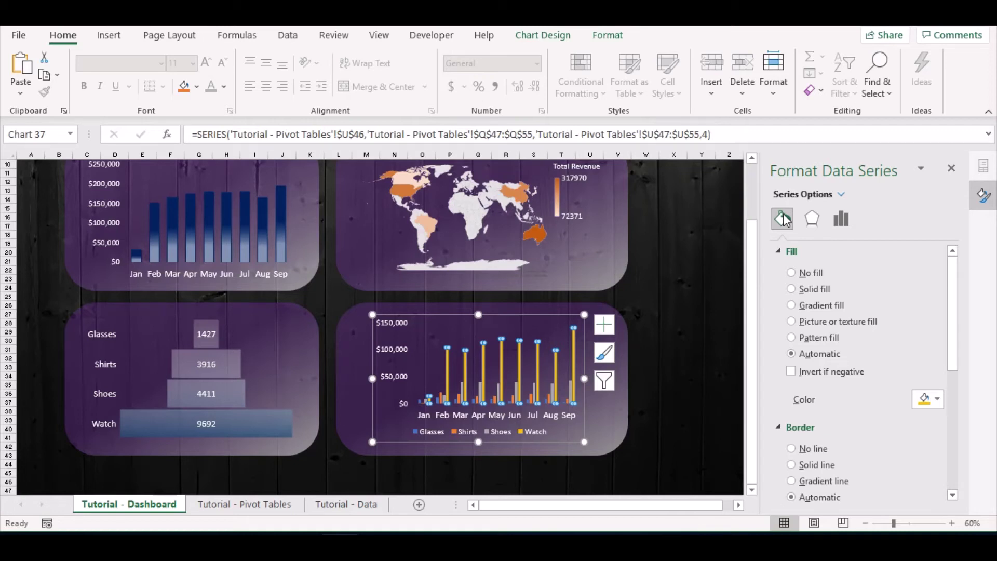
click(802, 288)
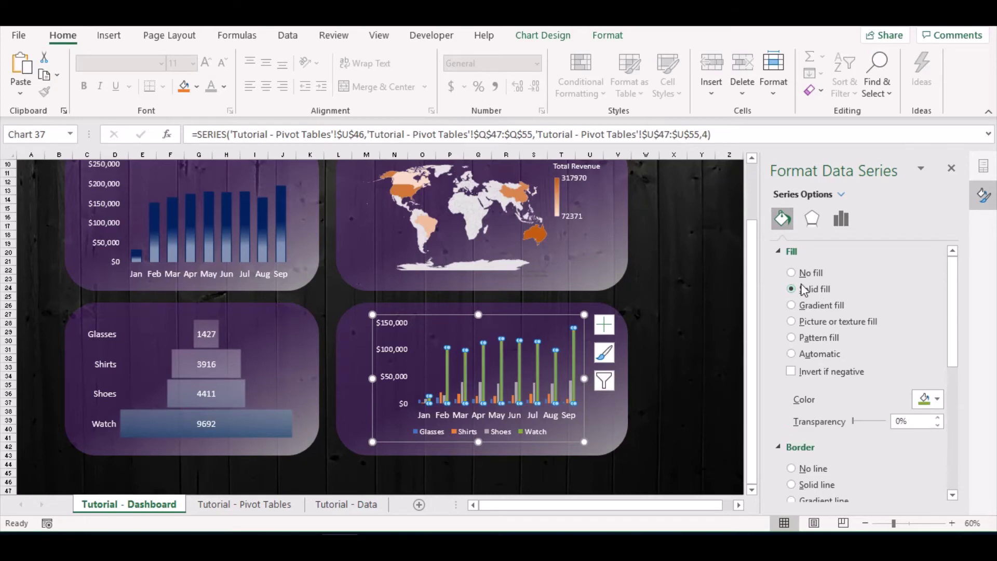
click(927, 400)
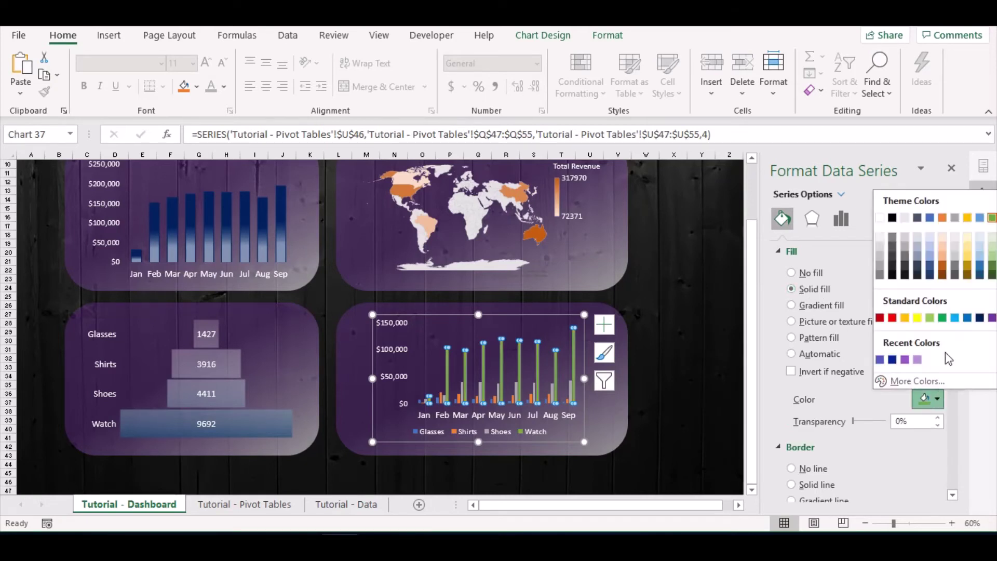
click(980, 318)
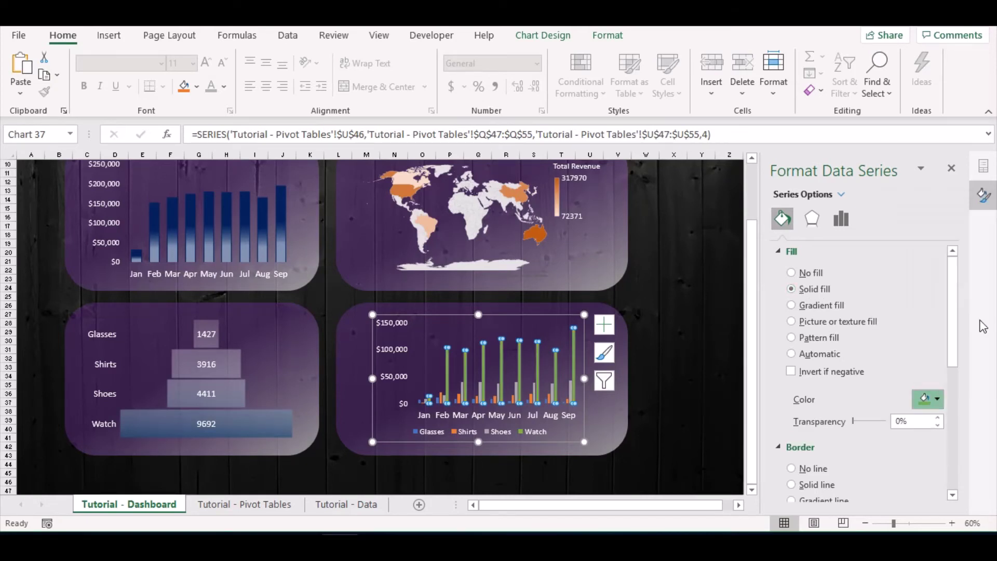
click(917, 417)
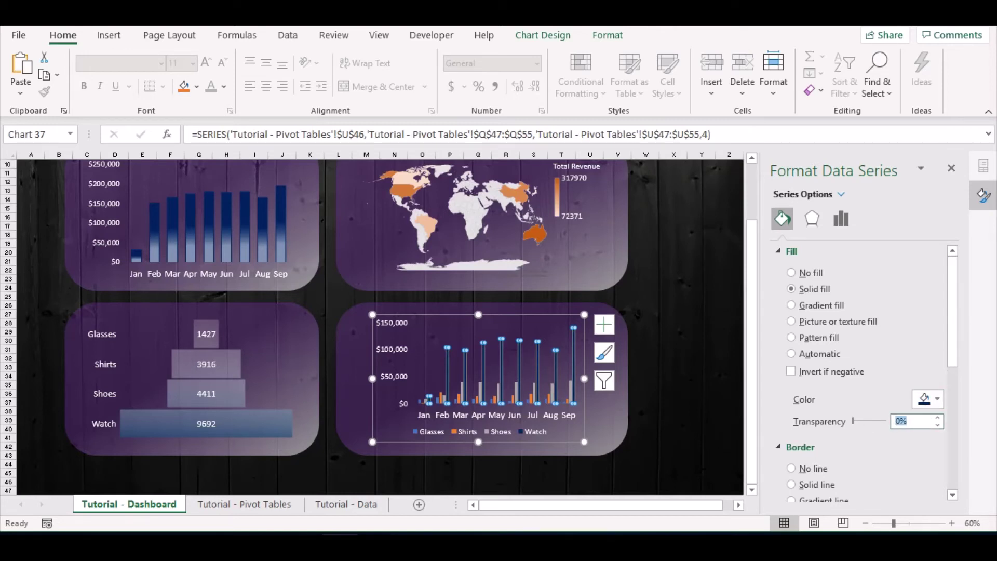
text(50)
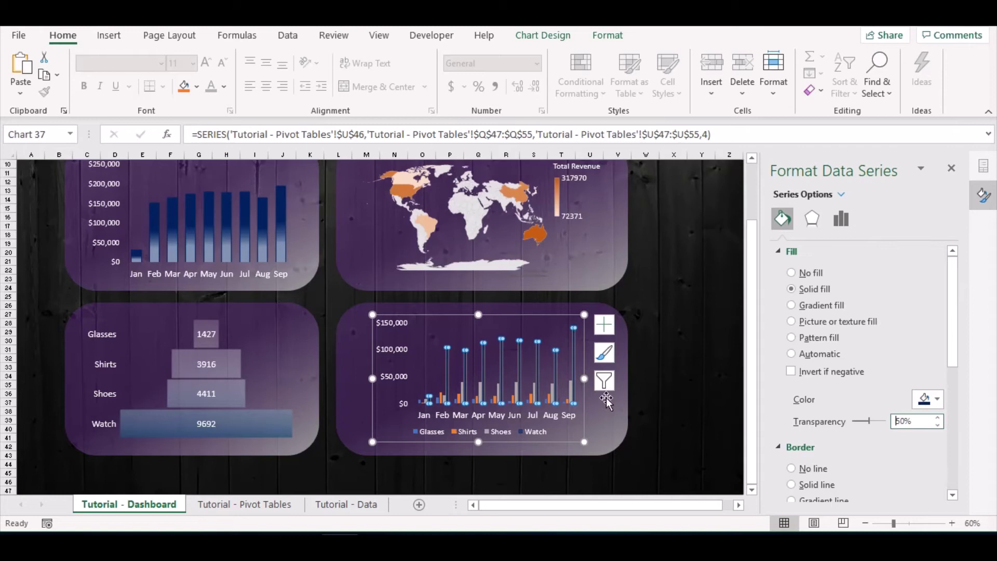
Give the Shoes columns a purple solid fill at 25% transparency
click(571, 391)
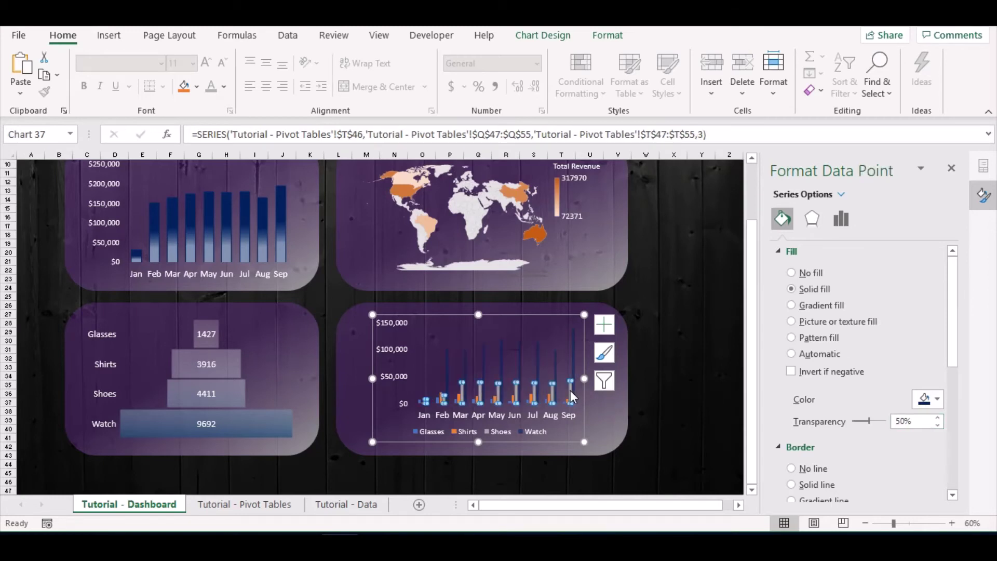
click(570, 390)
click(808, 290)
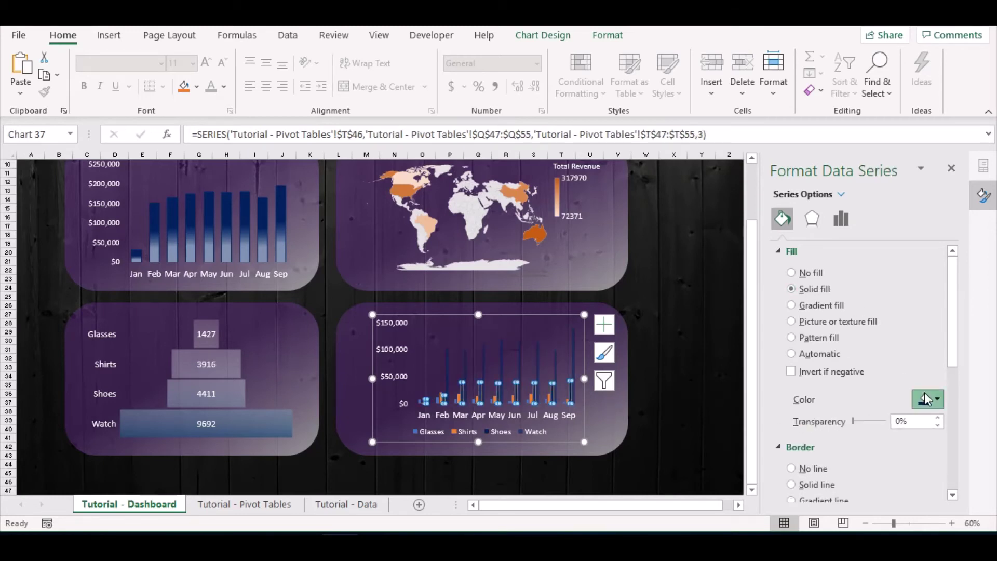
click(937, 399)
click(991, 318)
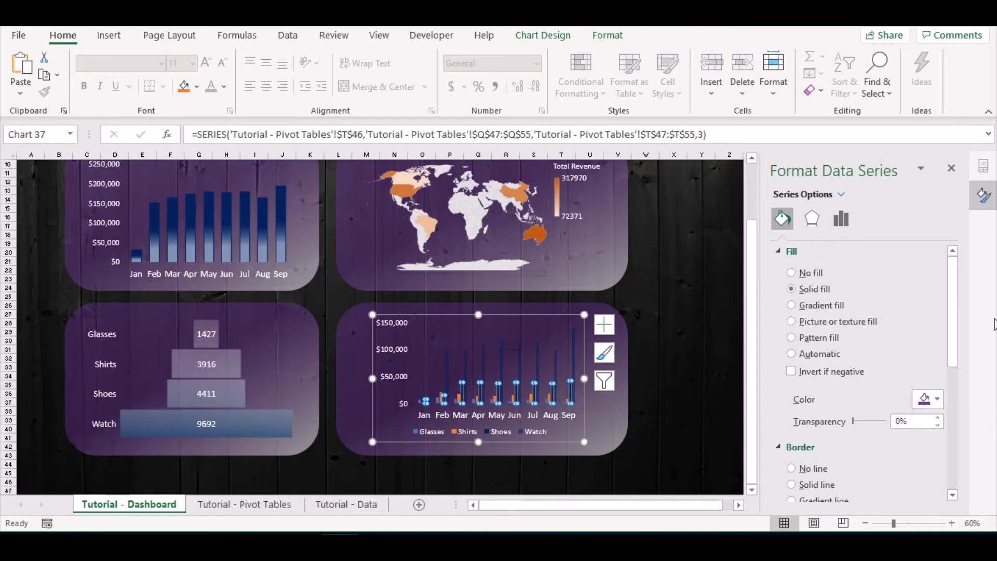
click(922, 423)
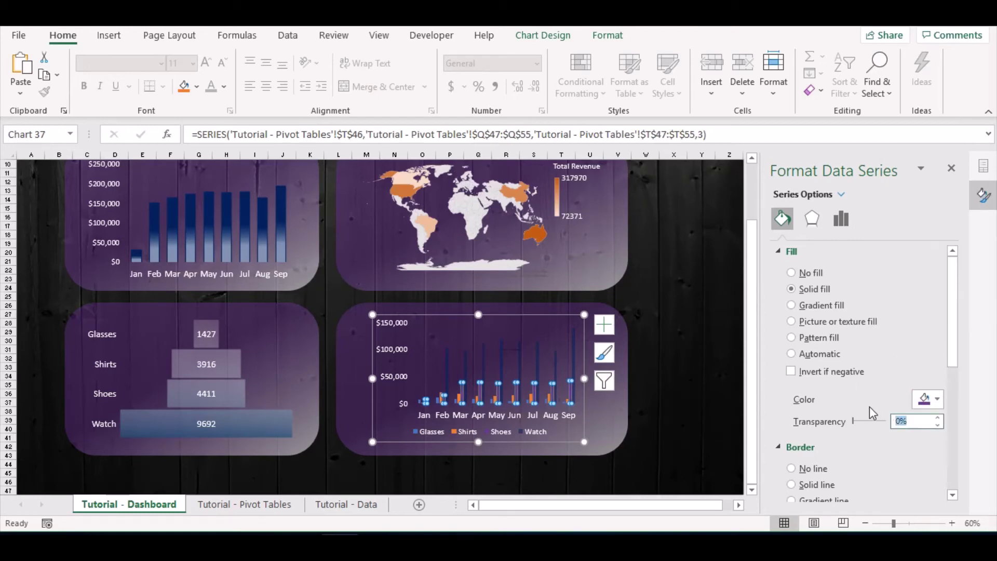
text(25)
Give the Shirts columns an orange solid fill at 50% transparency
click(547, 397)
click(813, 289)
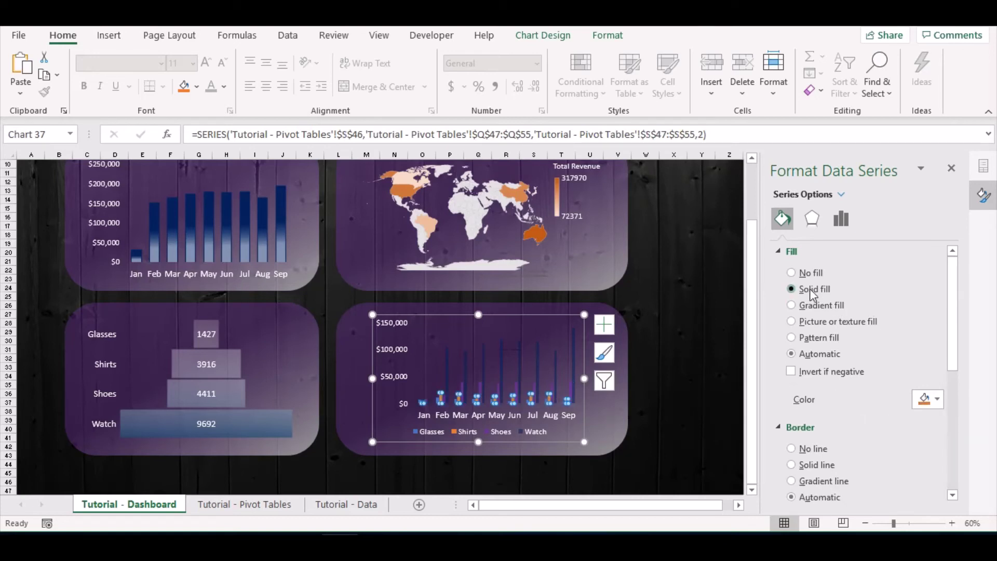
click(932, 398)
click(942, 217)
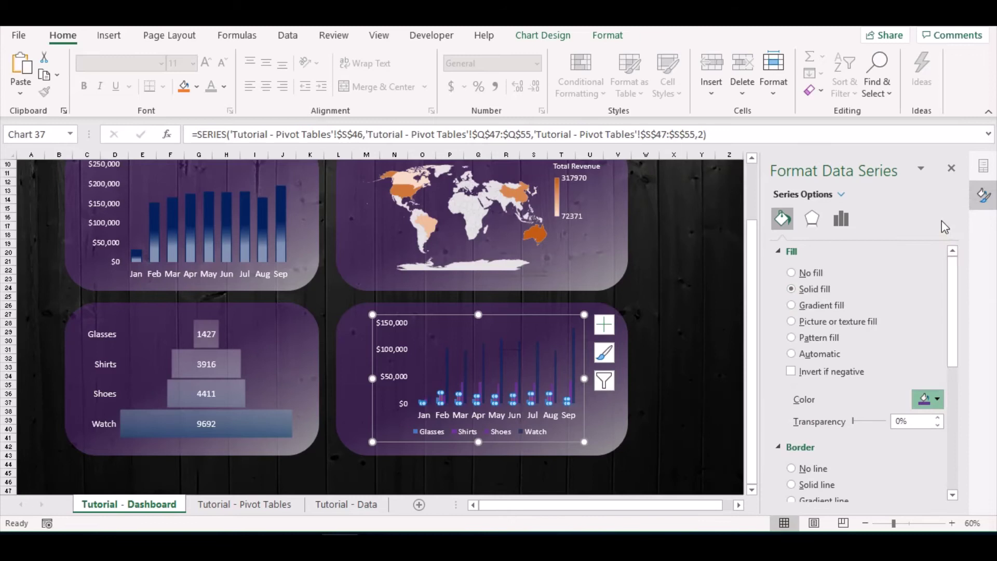
click(844, 421)
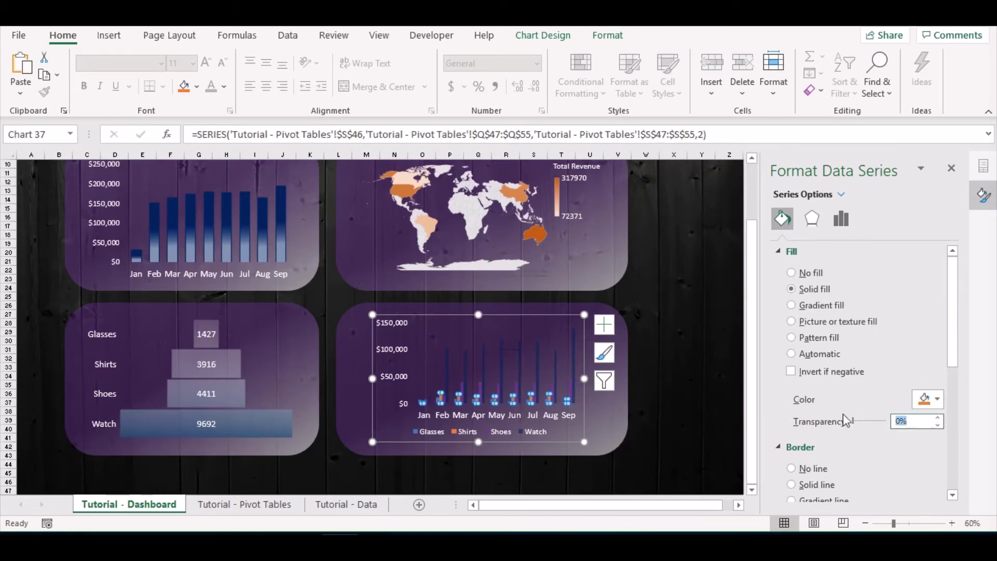
text(50)
Give the Glasses columns a green solid fill at 25% transparency
click(528, 402)
click(525, 401)
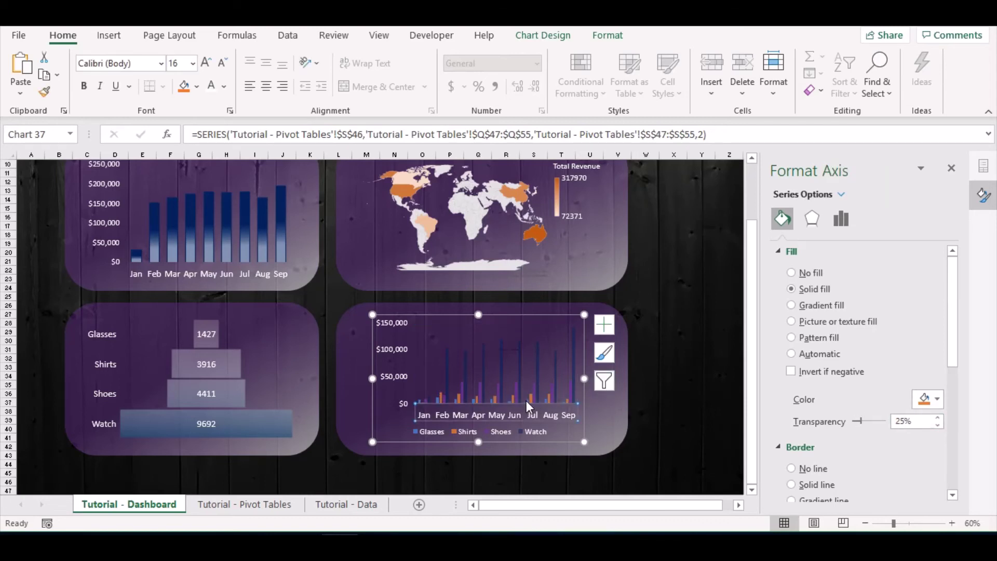
key(Up)
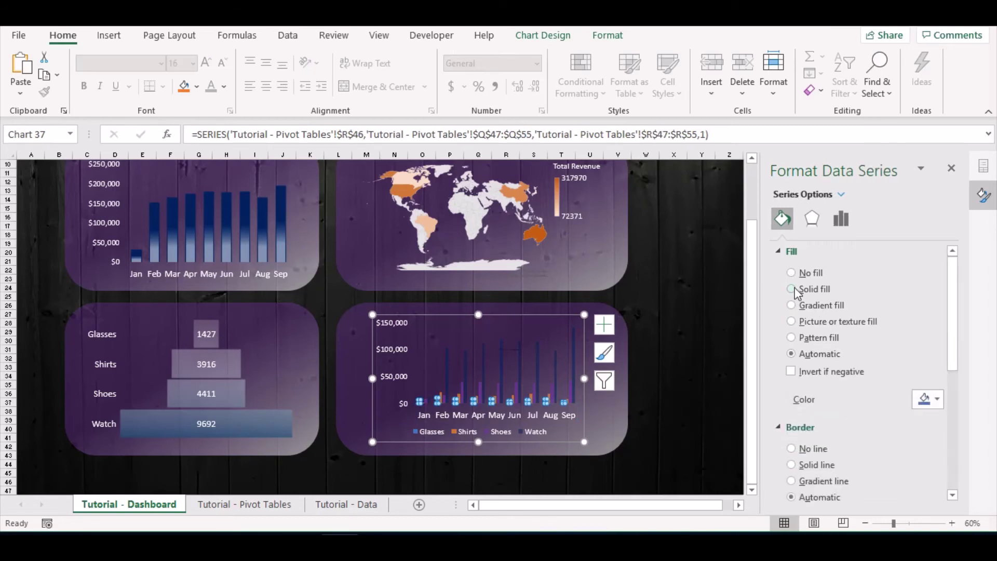
click(792, 289)
click(929, 398)
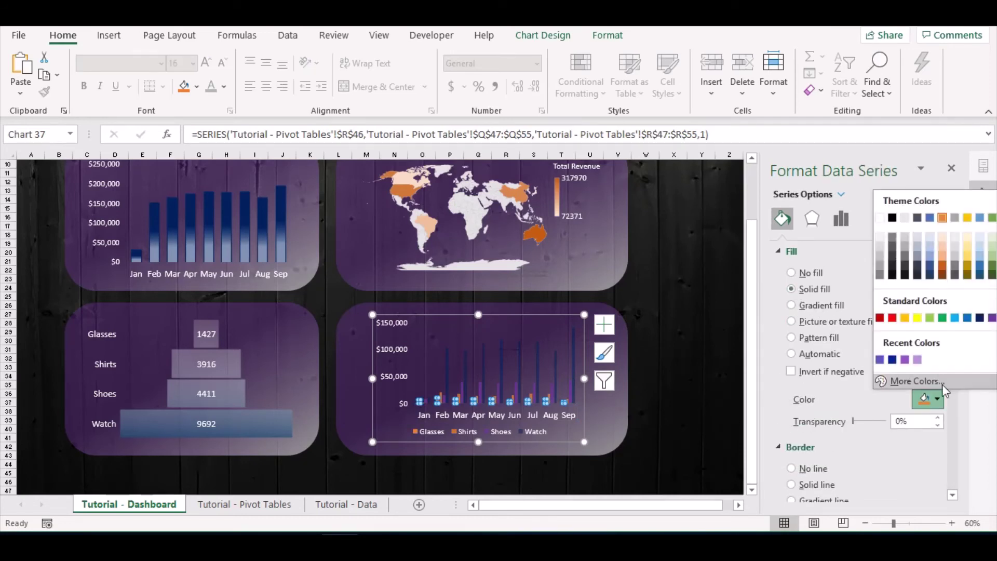
click(990, 220)
click(906, 421)
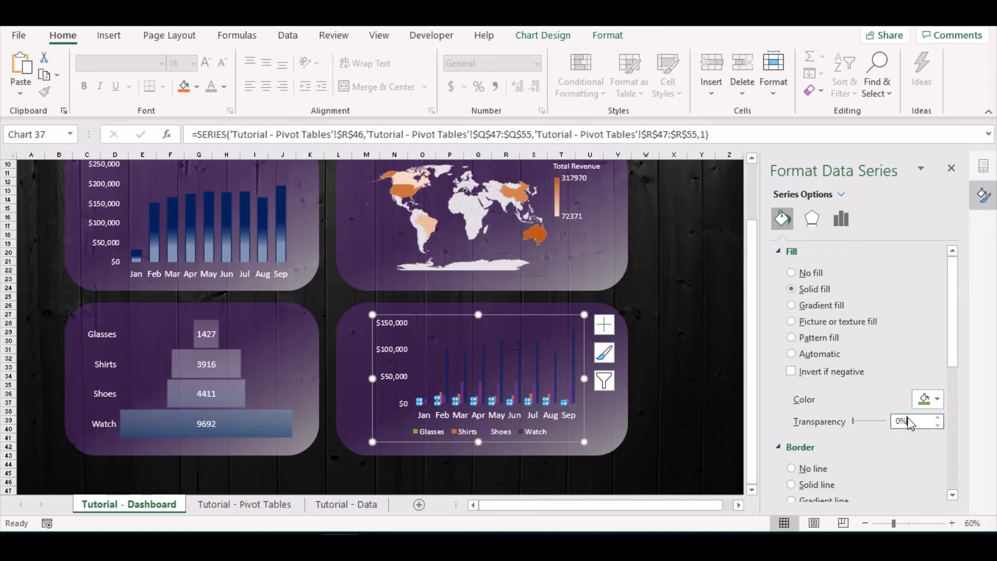
text(25)
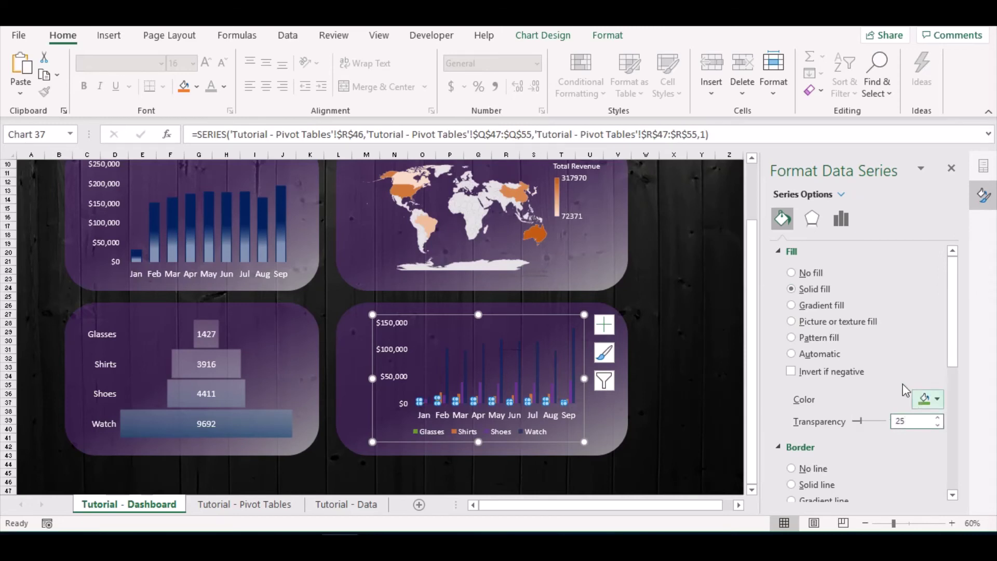
key(Return)
Set the series Gap Width to 50% and Series Overlap to 45%
click(573, 365)
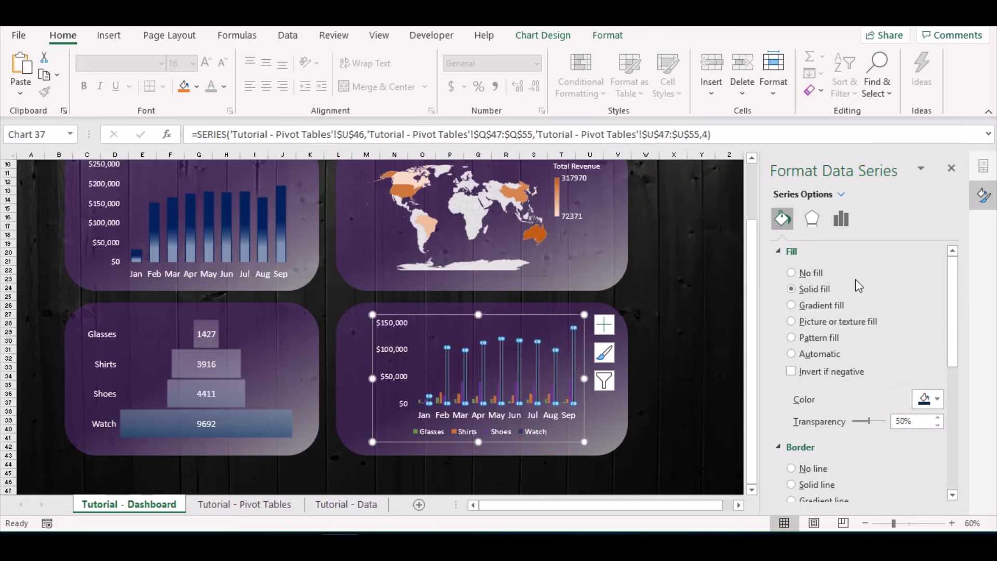
click(839, 220)
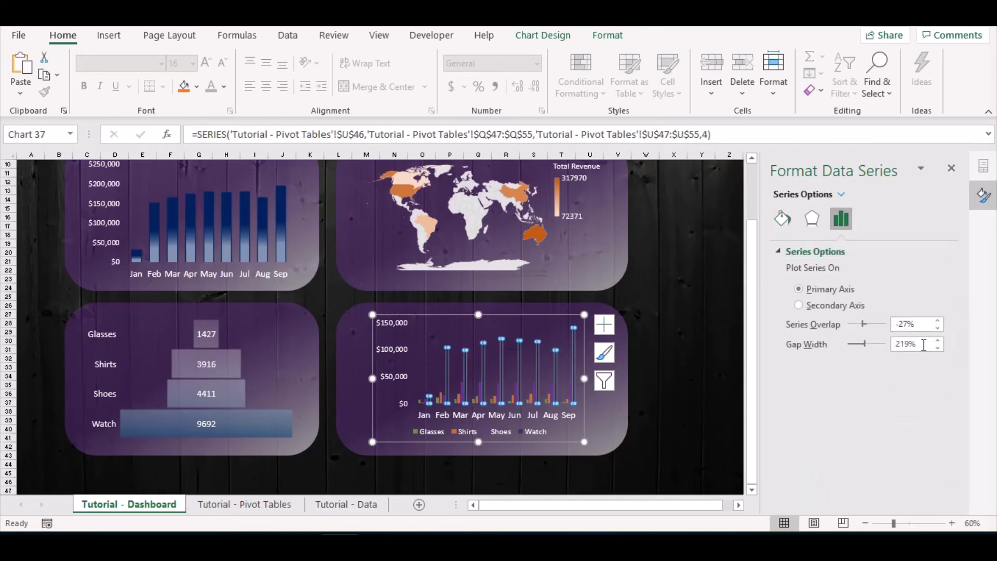
drag(926, 346, 843, 327)
text(50)
key(Return)
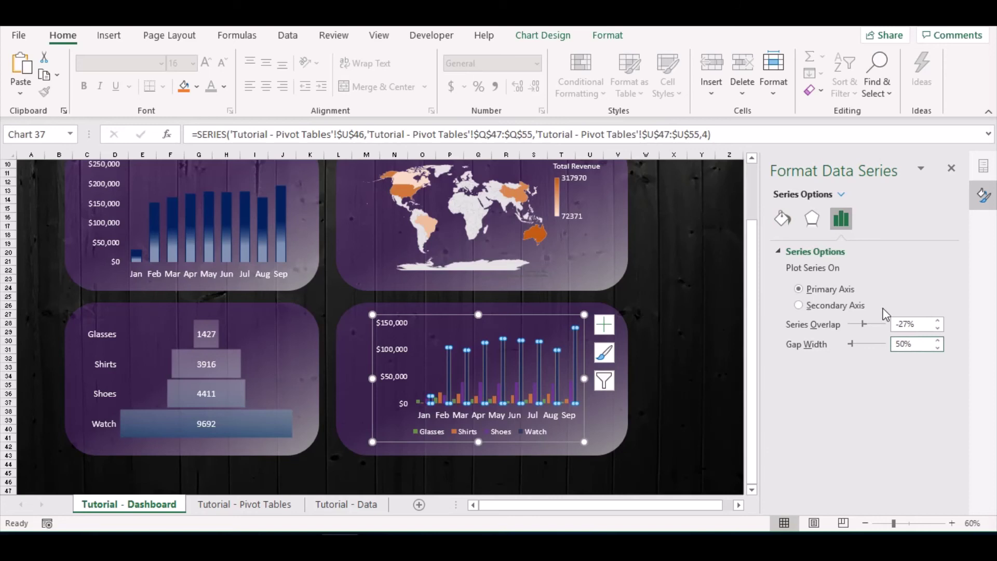
click(926, 325)
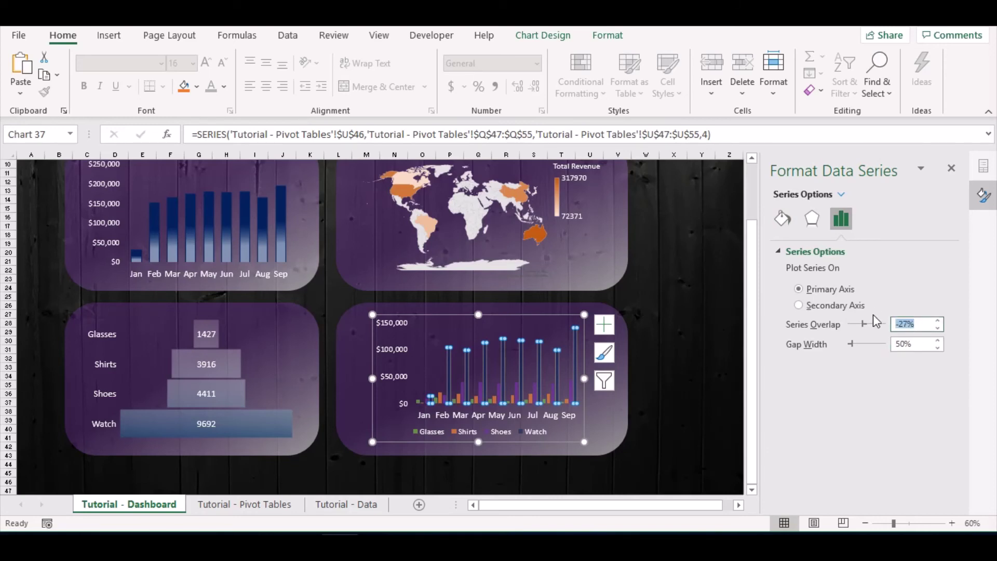
text(45)
key(Return)
Drag the chart's left and right edges outward to widen it
drag(584, 378, 600, 382)
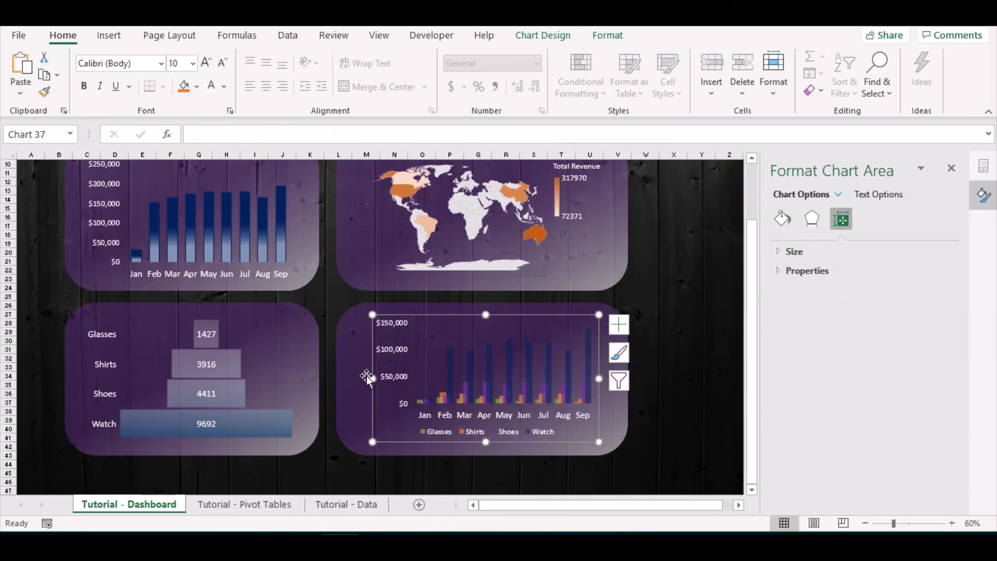
drag(372, 379, 360, 378)
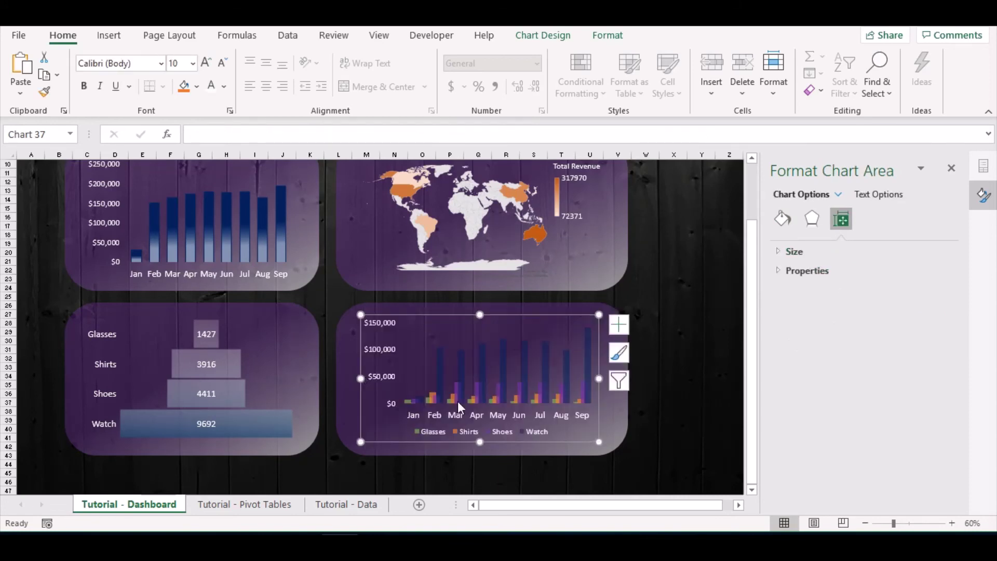
click(588, 372)
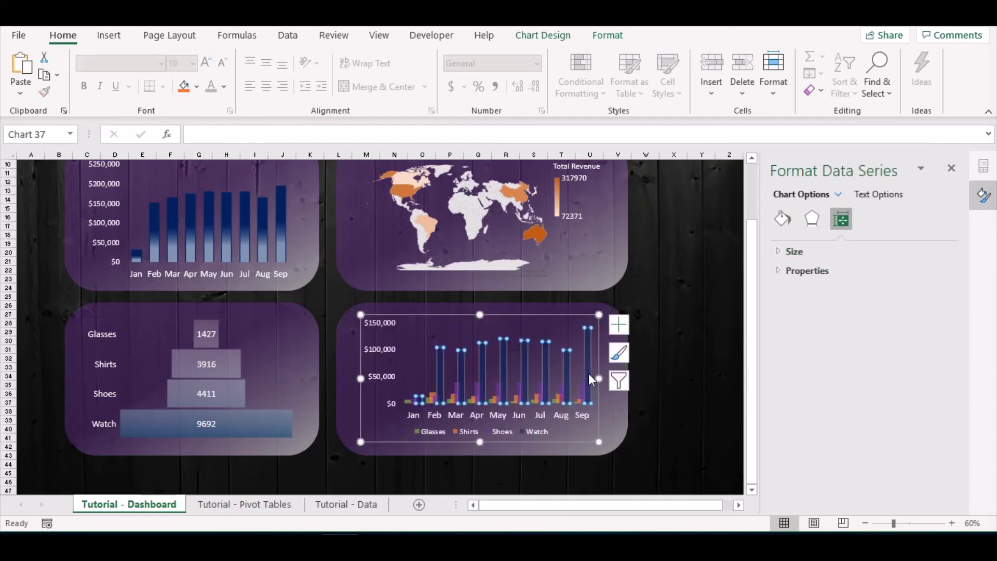
Give the Watch columns a solid white border
click(778, 219)
scroll(831, 394, down, 3)
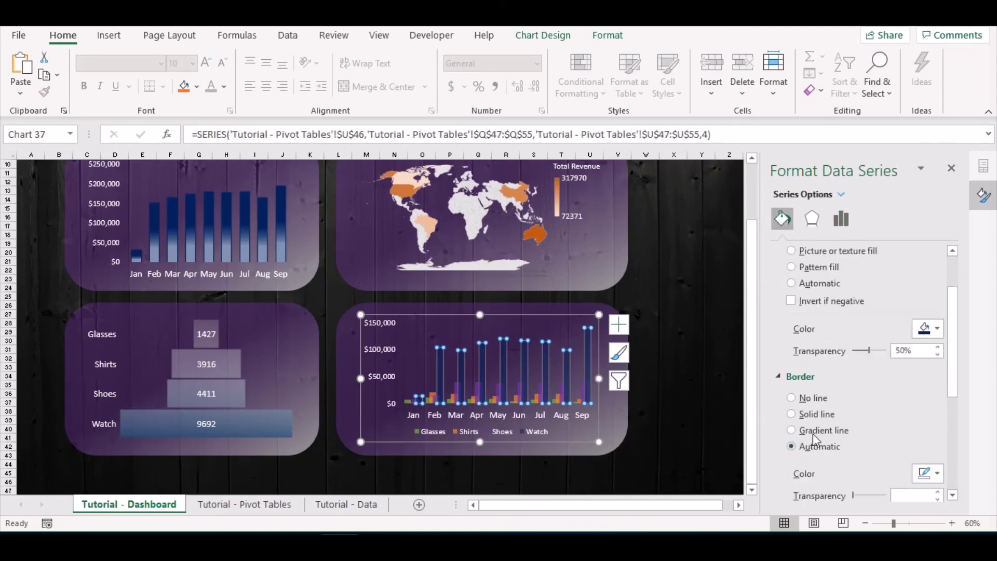
click(811, 415)
click(928, 474)
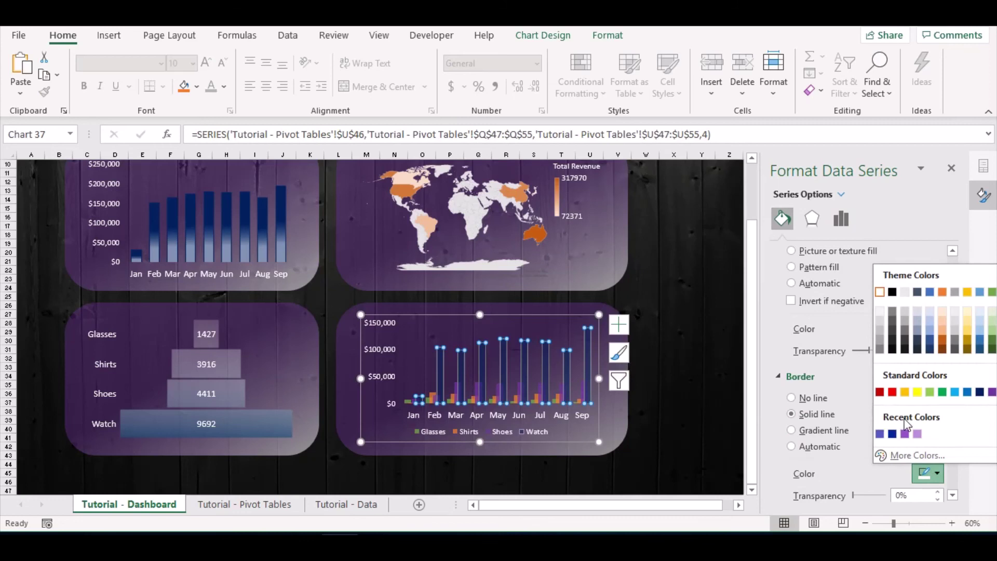
click(879, 293)
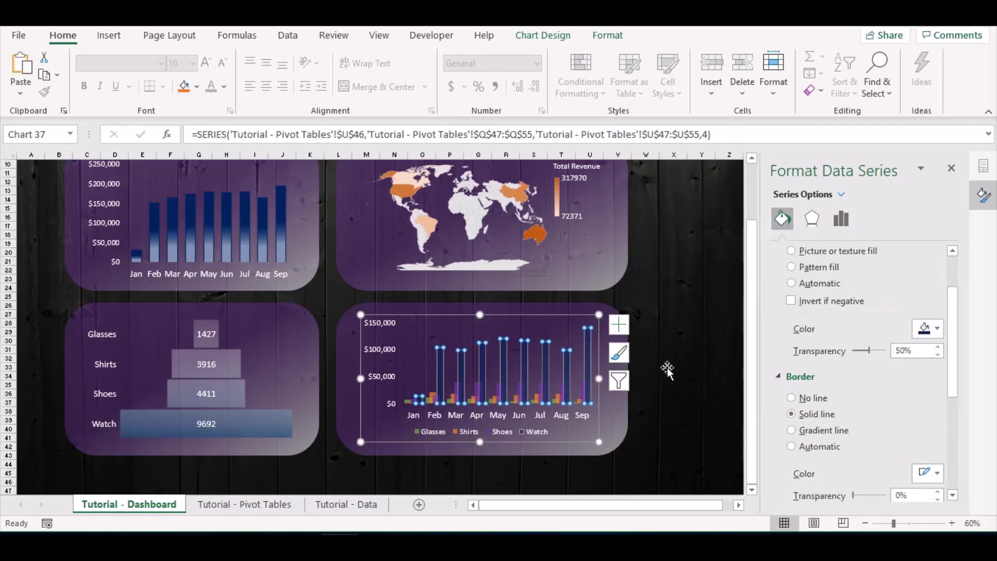
Add solid white borders to the Shoes and Shirts columns
click(582, 391)
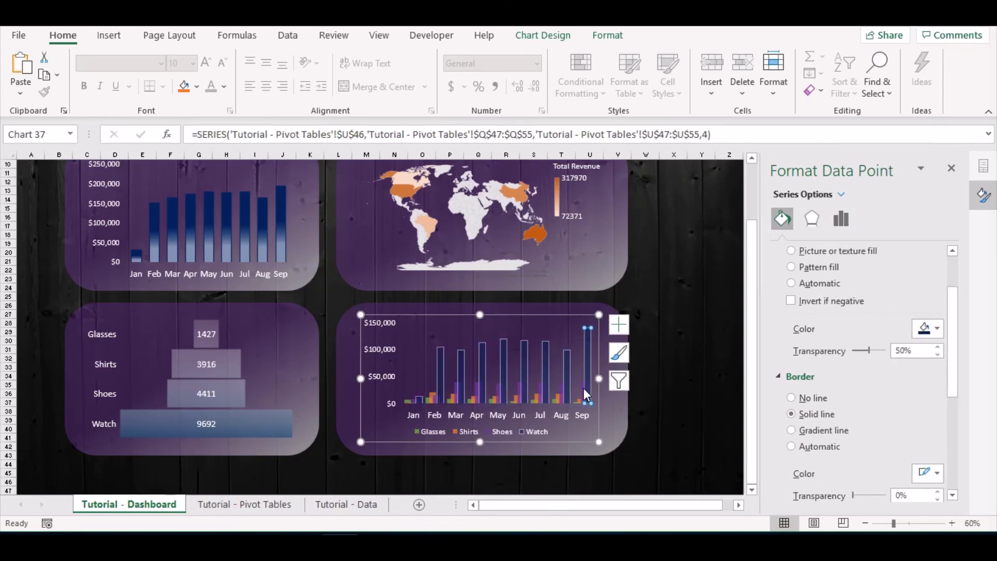
click(583, 386)
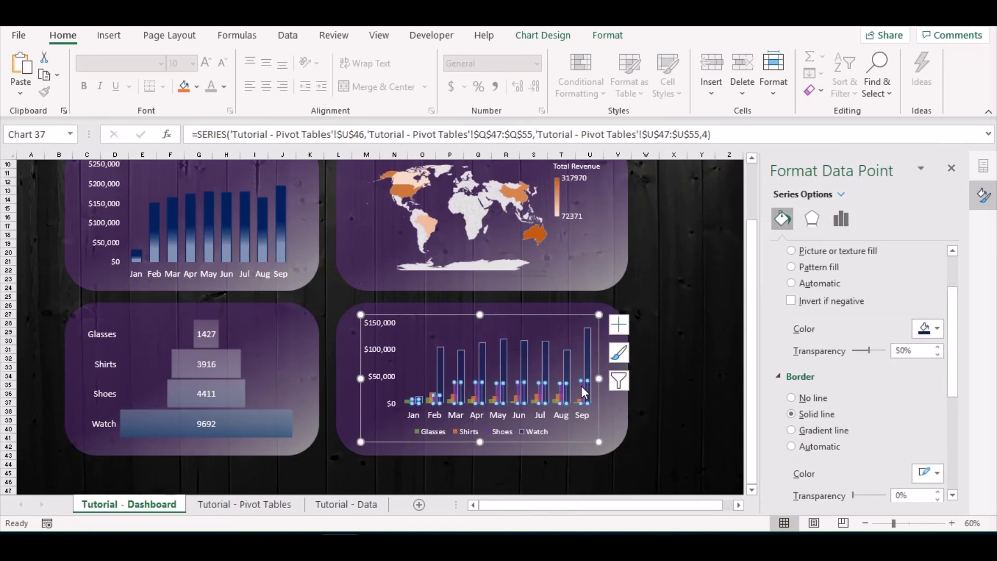
click(815, 415)
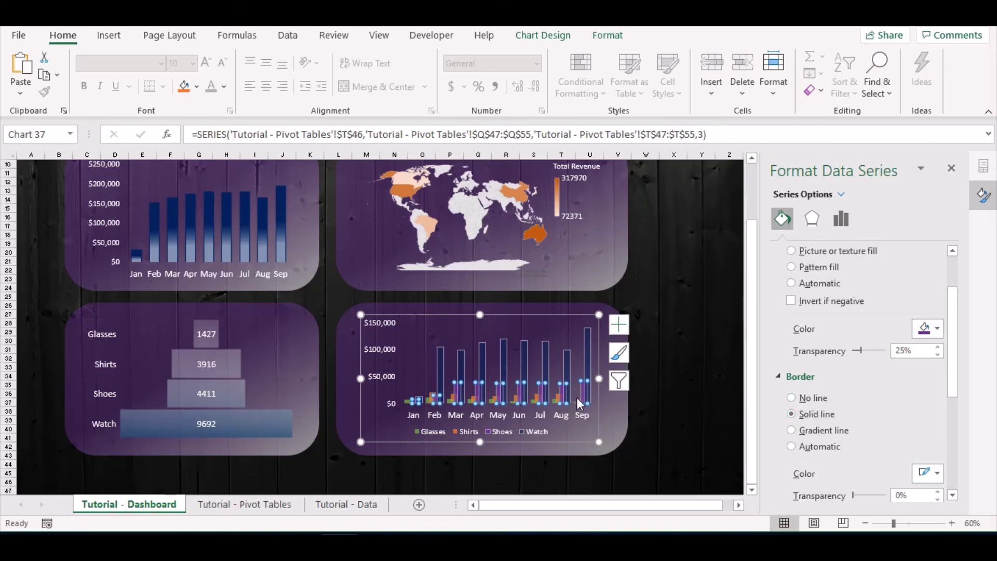
click(578, 404)
click(934, 474)
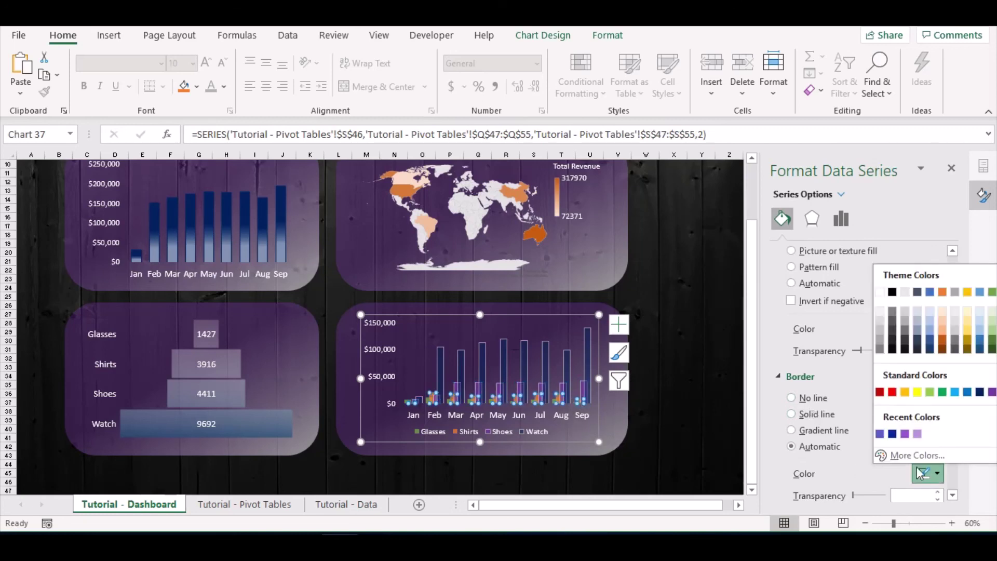
click(791, 413)
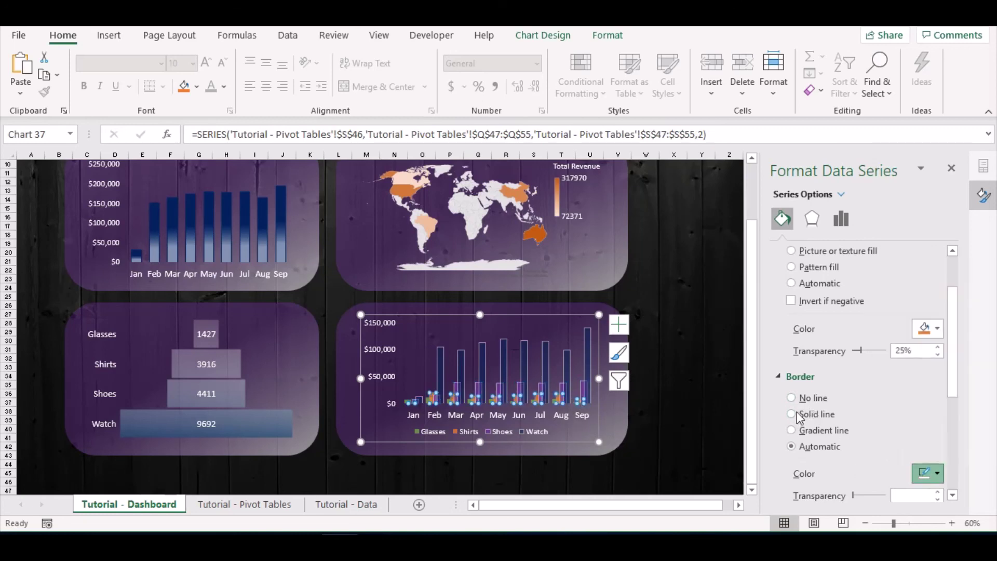
Give the Glasses columns a solid white border and deselect the chart
click(554, 400)
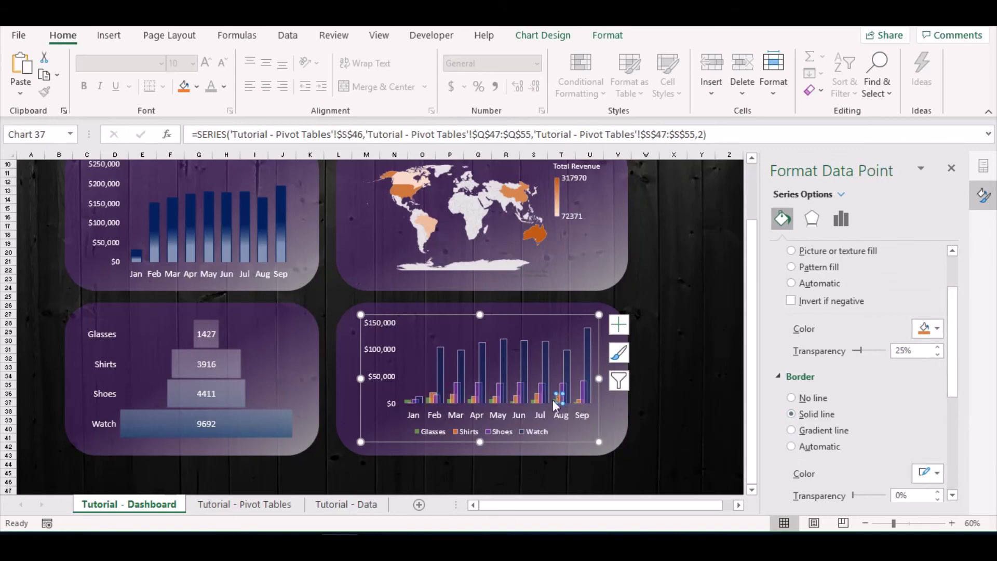
click(555, 401)
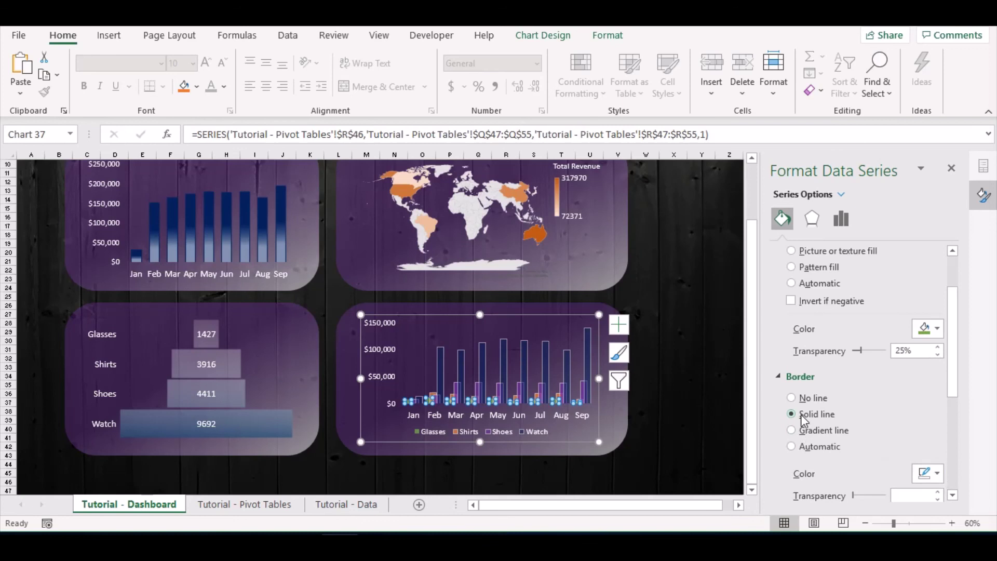
click(927, 473)
click(889, 288)
click(655, 415)
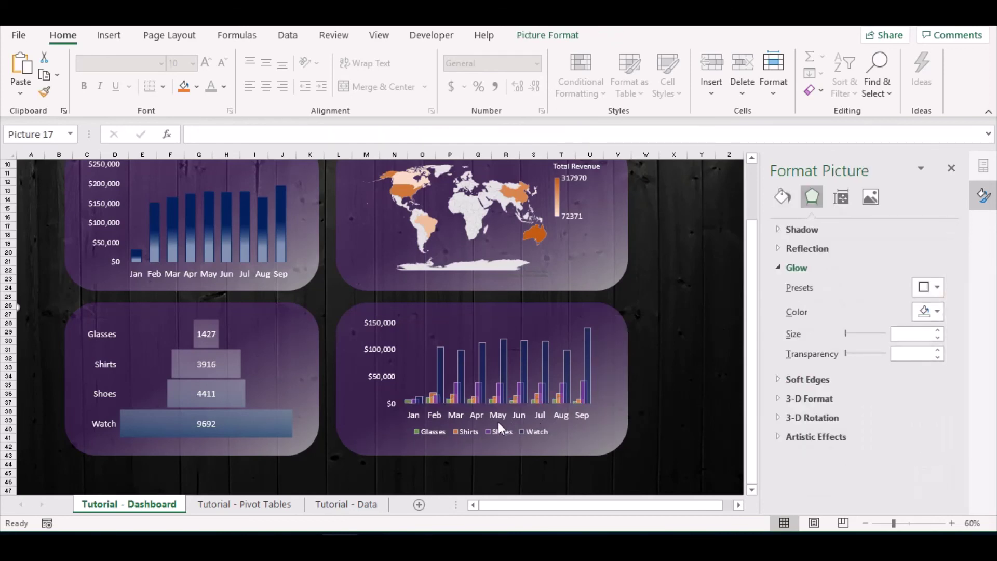